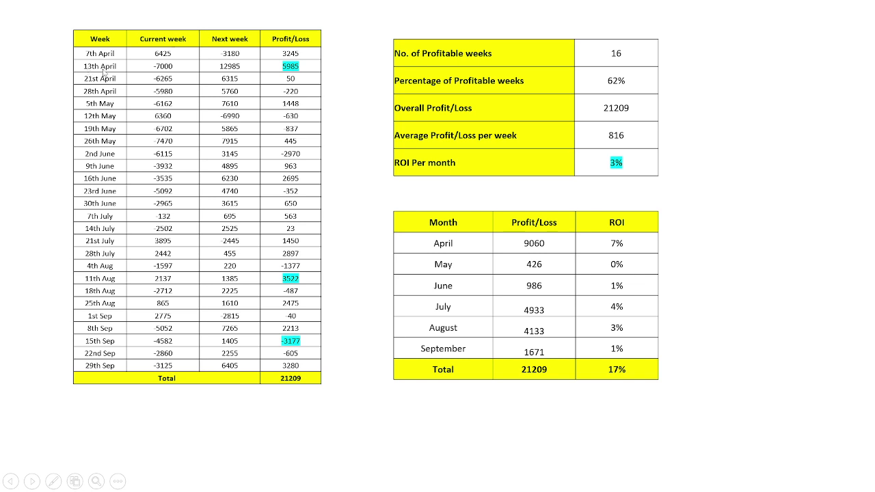
Step: Switch to the Options Simulator in the browser and set the NIFTY simulation's start date to 11-04-2022
key(alt+Tab)
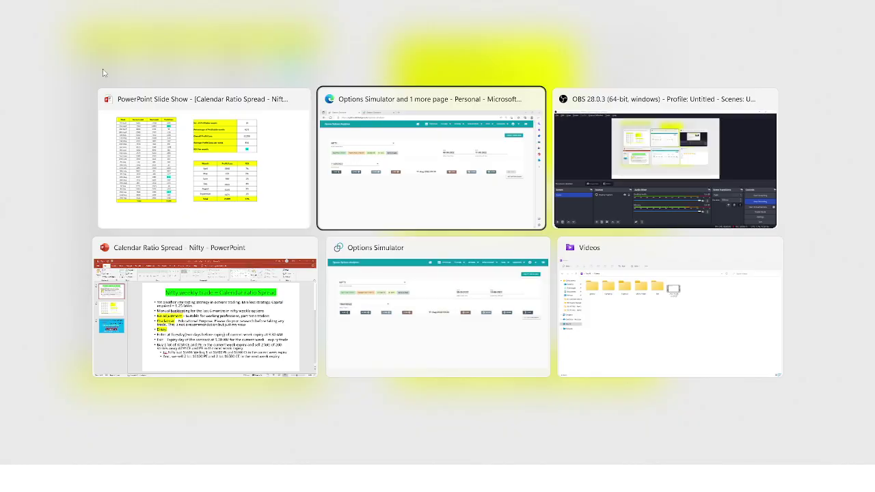
click(504, 162)
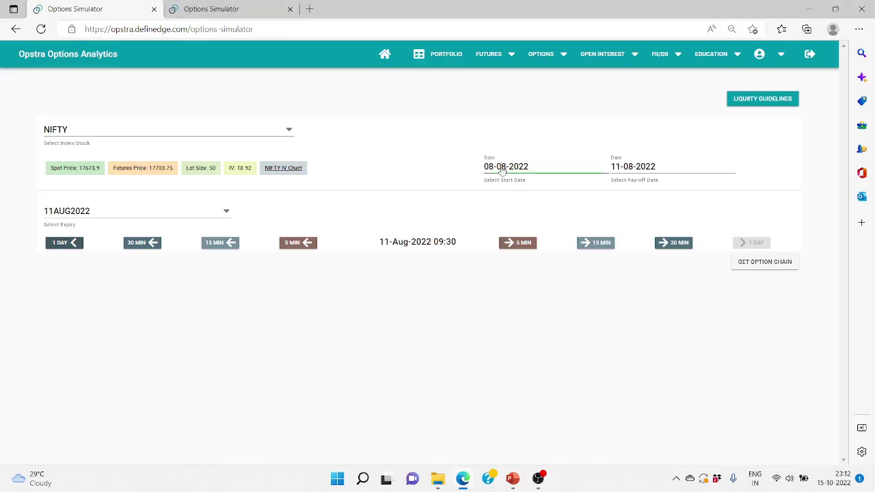
click(516, 194)
click(516, 194)
click(516, 193)
click(516, 193)
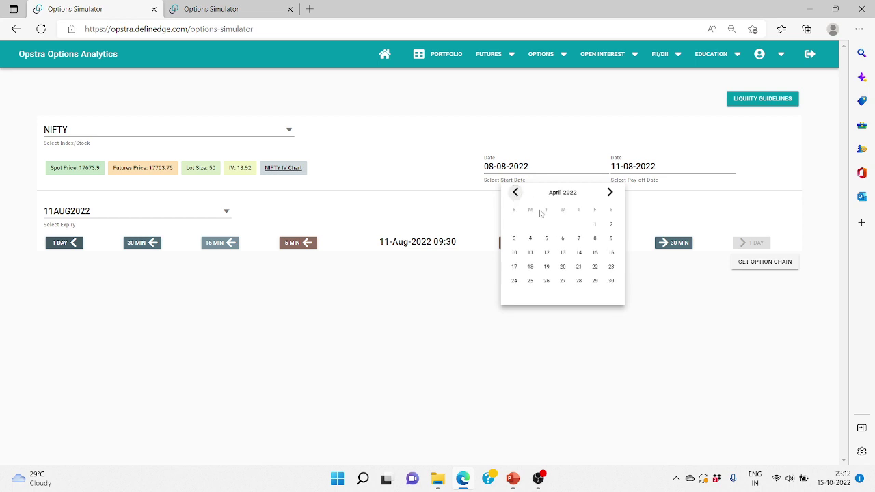
click(531, 254)
Step: Set the pay-off date of the current-week simulation to 13-04-2022
click(633, 171)
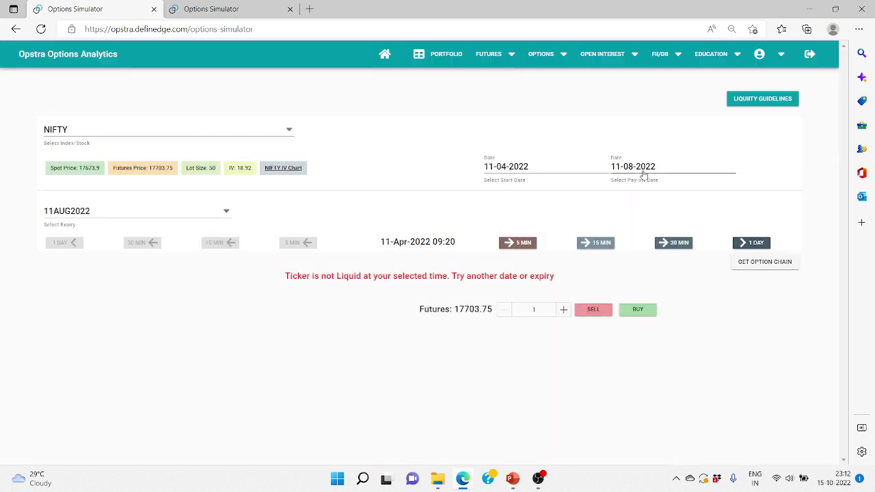
click(643, 194)
click(643, 194)
click(643, 193)
click(642, 193)
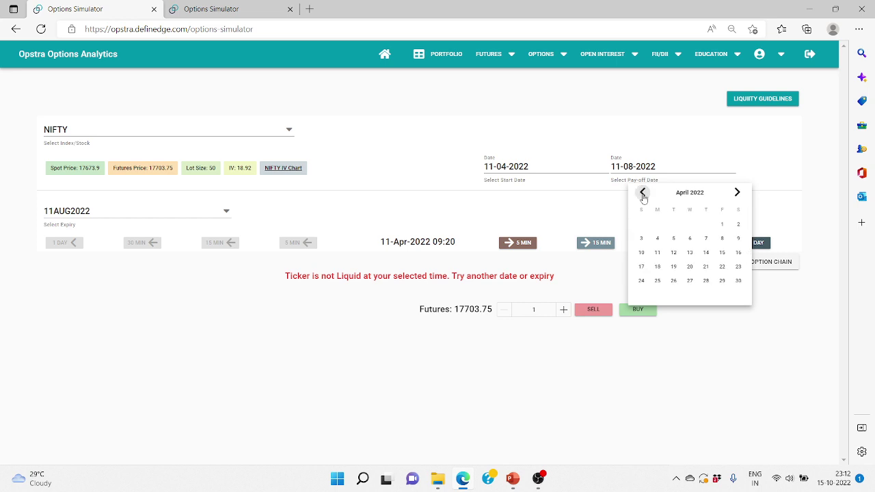
click(689, 252)
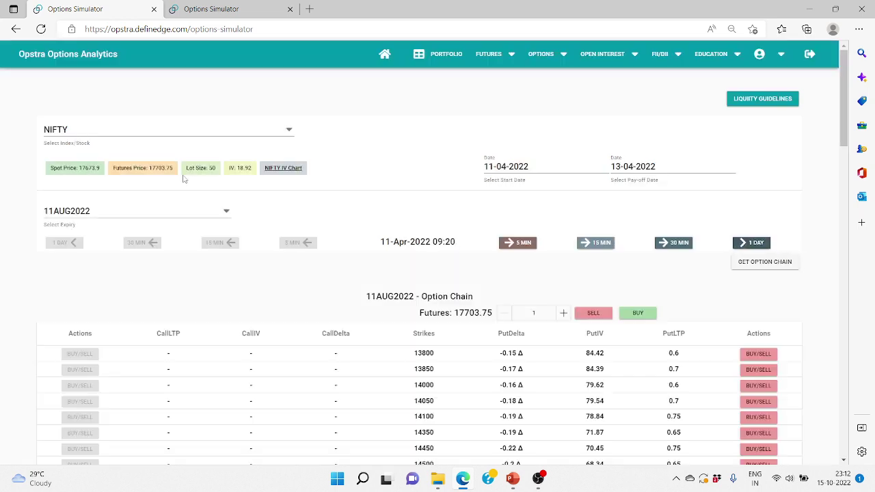
Step: Select the 13APR2022 expiry and load its option chain for 11-Apr-2022 09:30
click(115, 211)
scroll(101, 254, down, 5)
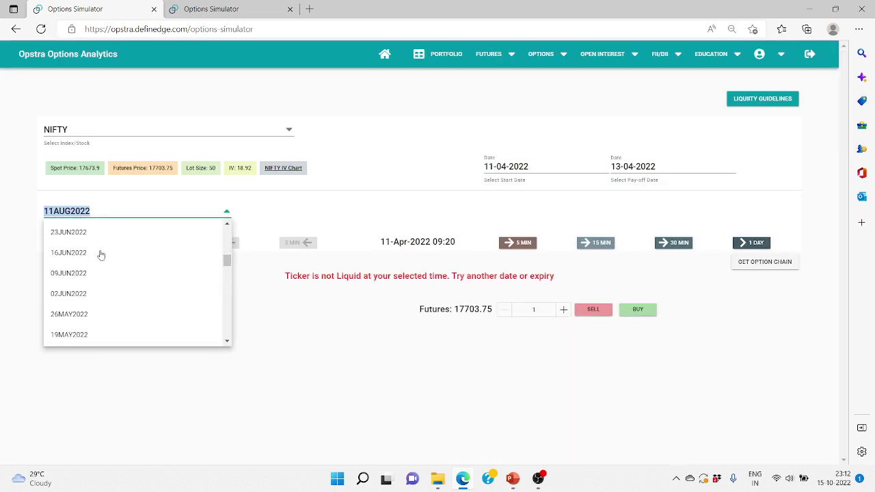
scroll(95, 299, down, 3)
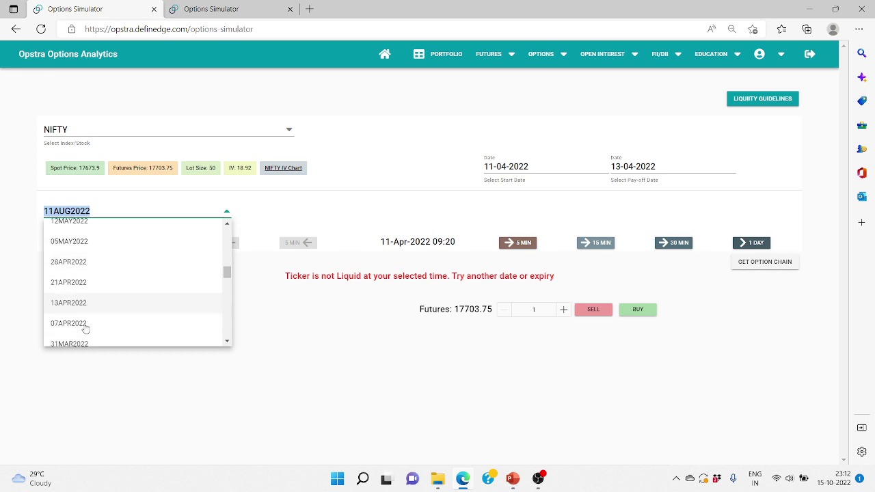
click(131, 303)
click(520, 245)
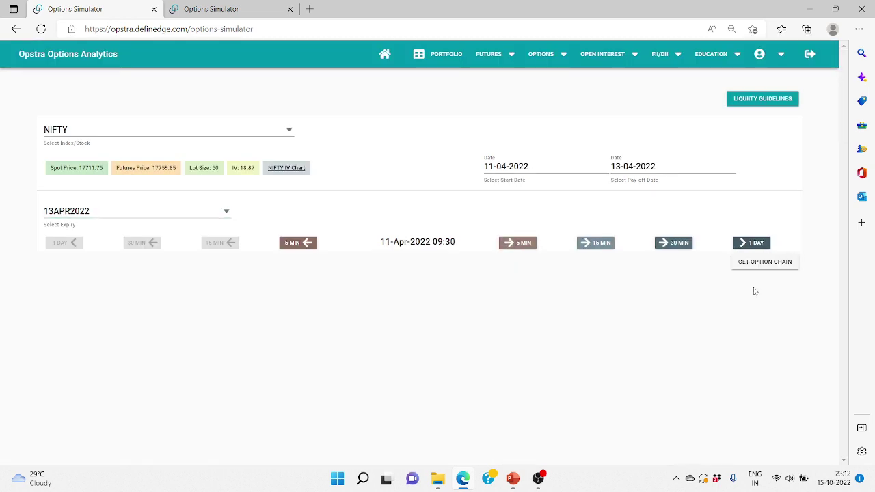
click(765, 266)
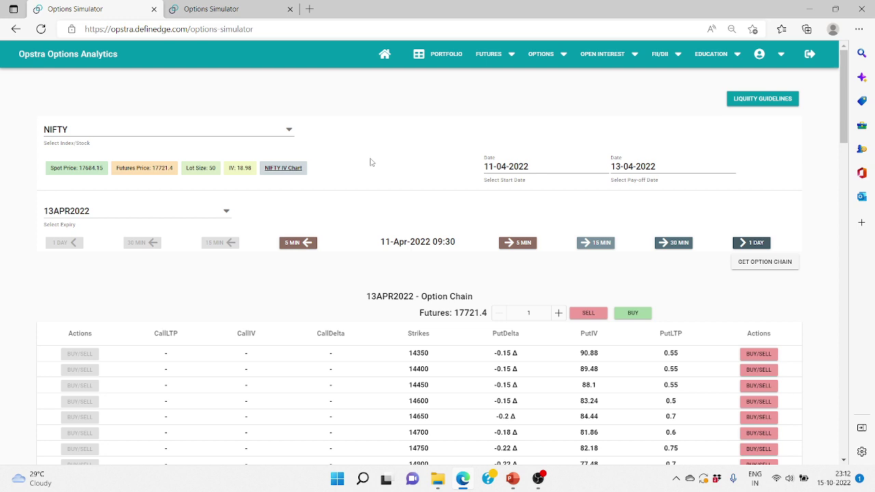
Step: Buy one lot each of the 17700 call and the 17700 put from the 13APR2022 option chain
scroll(371, 162, down, 12)
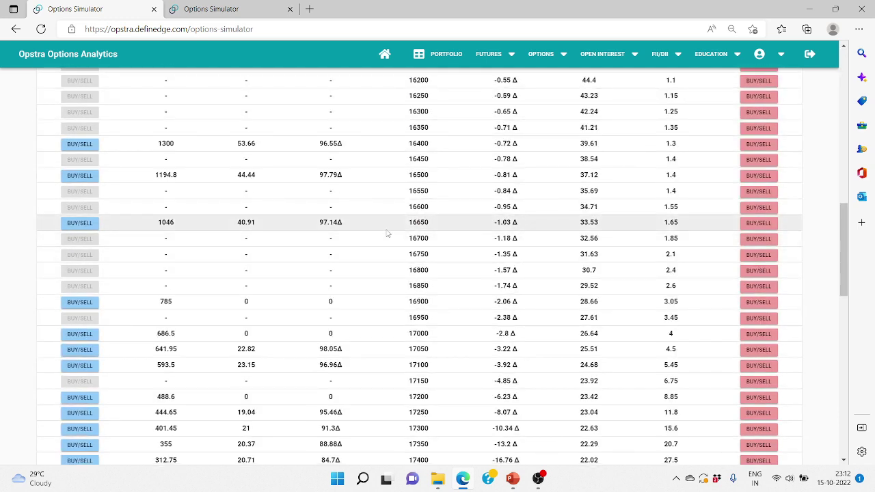
scroll(387, 234, down, 6)
click(94, 111)
click(456, 306)
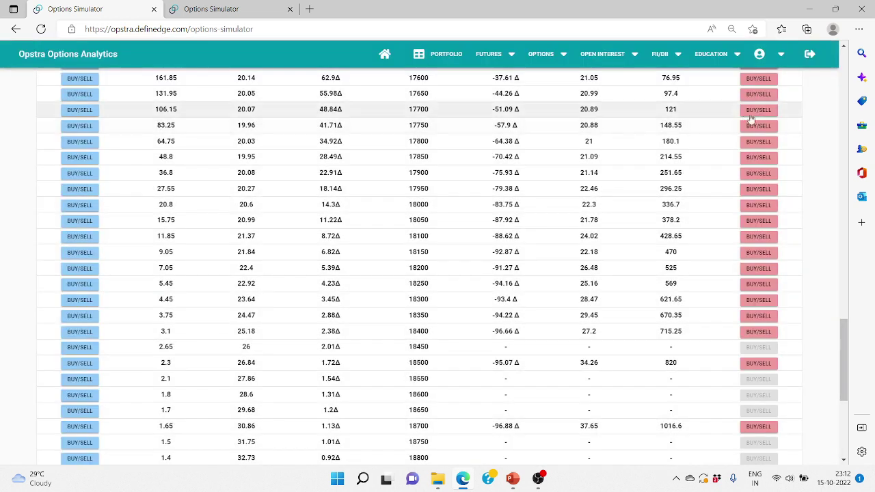
click(759, 109)
click(455, 305)
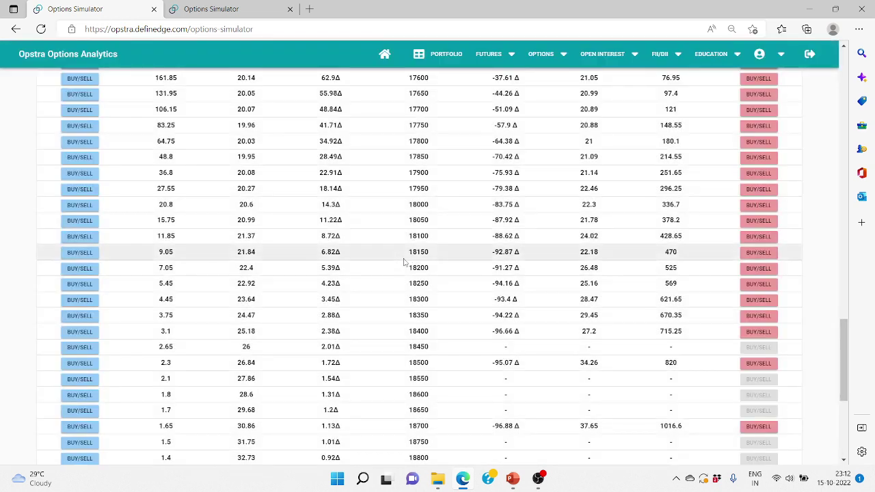
scroll(404, 262, up, 15)
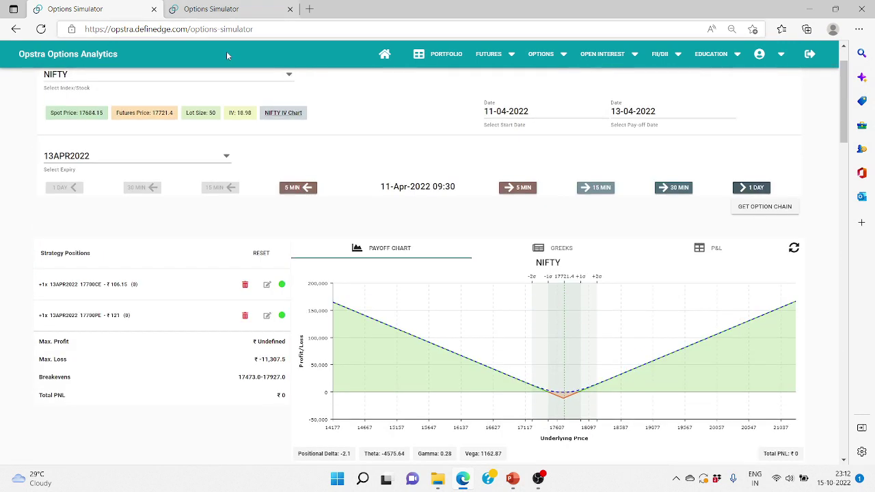
Step: In the second Options Simulator page, set the start date to 11-04-2022
click(226, 8)
click(528, 178)
click(515, 193)
click(514, 193)
click(515, 193)
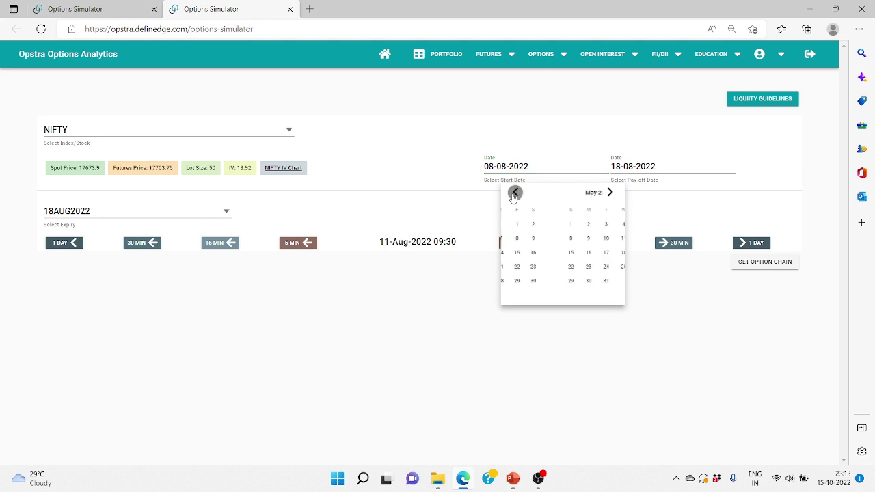
click(515, 193)
click(611, 193)
click(529, 253)
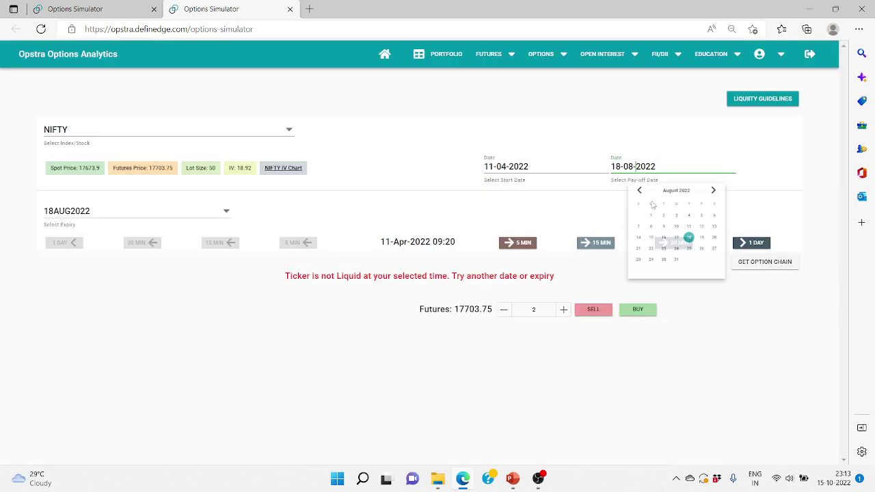
Step: Set the pay-off date of the next-week simulation to 21-04-2022
click(638, 171)
click(643, 192)
click(642, 193)
click(643, 193)
click(643, 193)
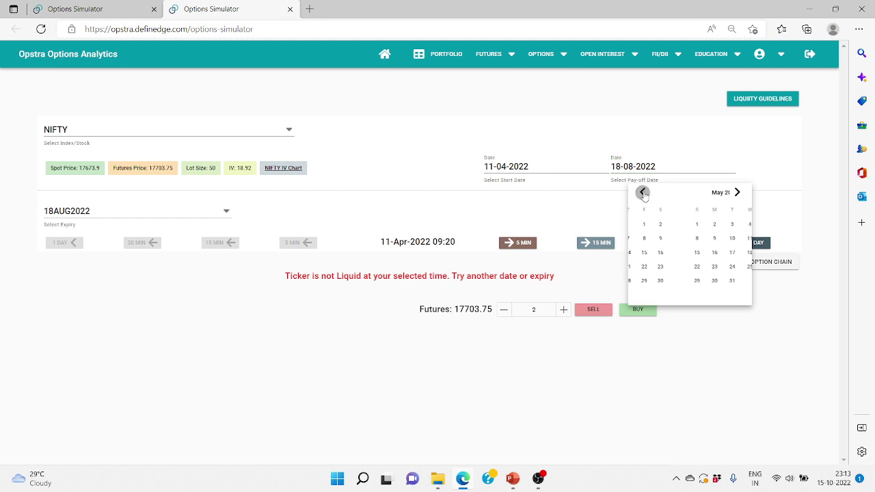
click(705, 266)
Step: Select the 21APR2022 expiry and load its option chain for 11-Apr-2022 09:30
click(152, 214)
scroll(136, 266, down, 5)
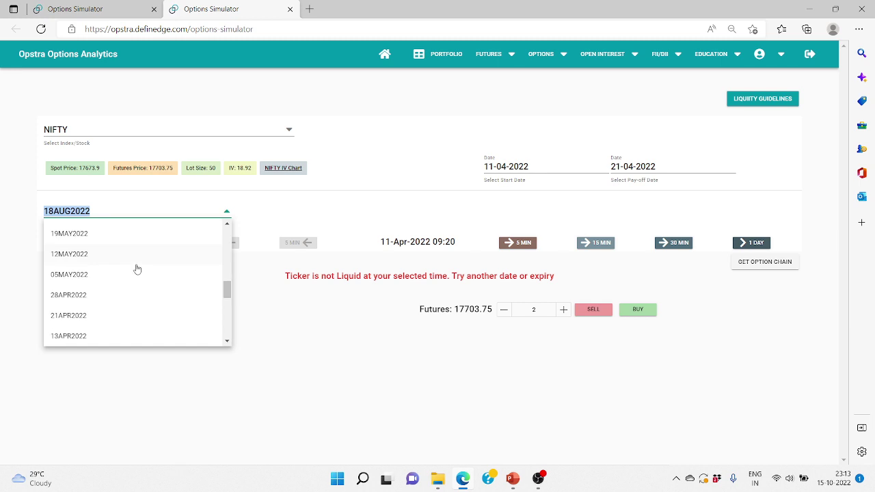
click(98, 303)
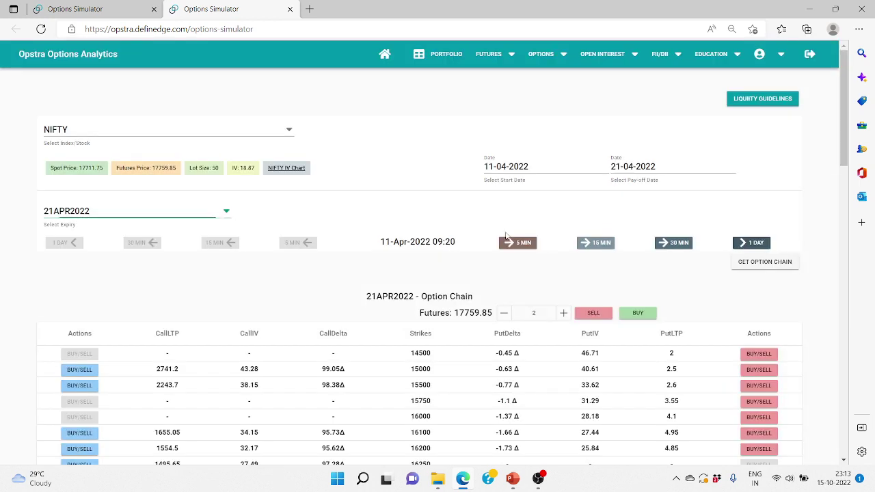
click(509, 239)
click(512, 243)
click(767, 264)
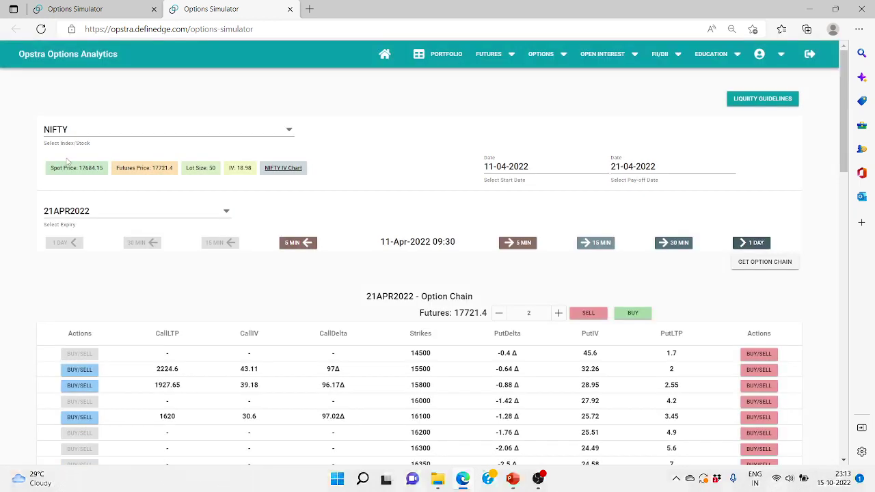
Step: Sell two lots each of the 17500 put and the 17900 call from the 21APR2022 option chain
scroll(475, 289, down, 8)
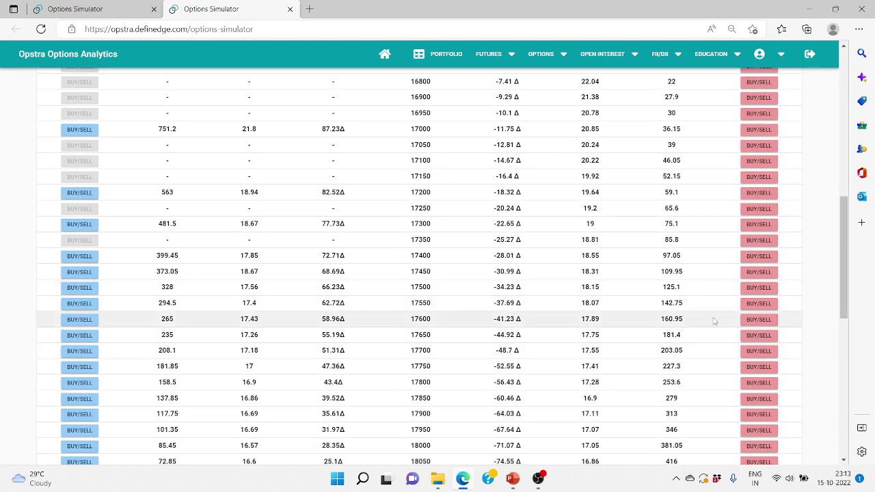
click(758, 287)
click(453, 305)
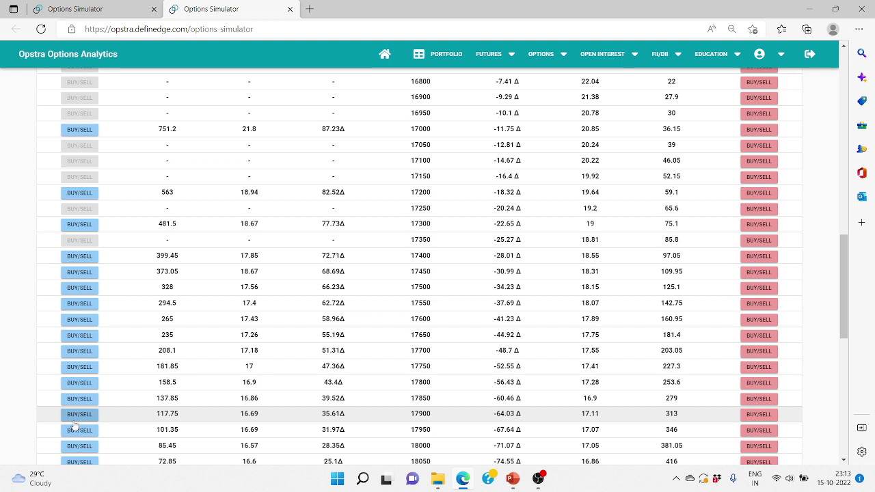
click(77, 417)
click(455, 306)
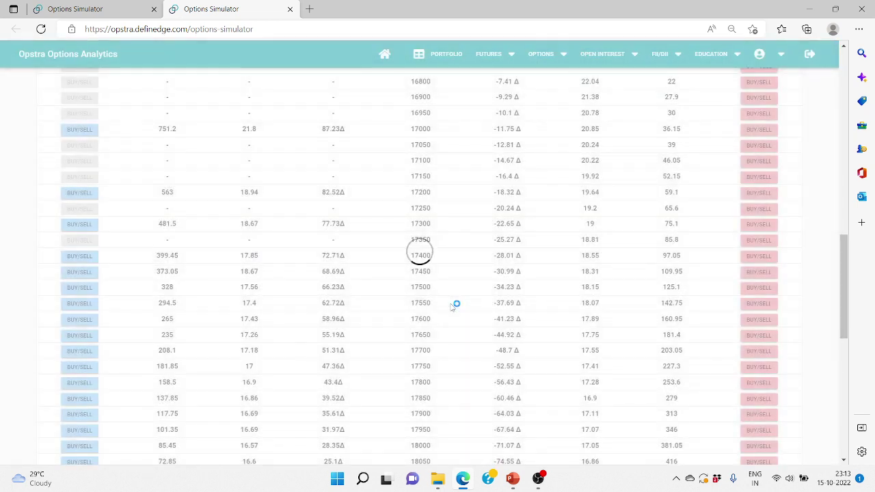
scroll(449, 307, up, 15)
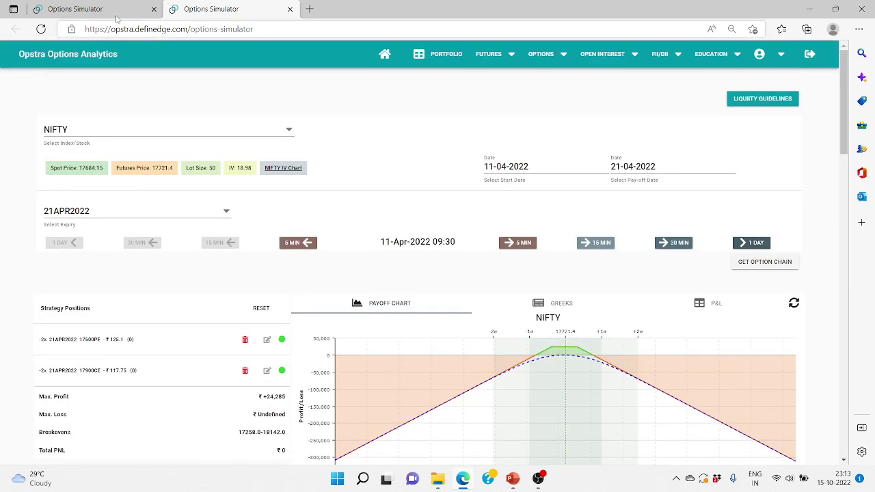
scroll(264, 150, down, 2)
scroll(223, 158, up, 1)
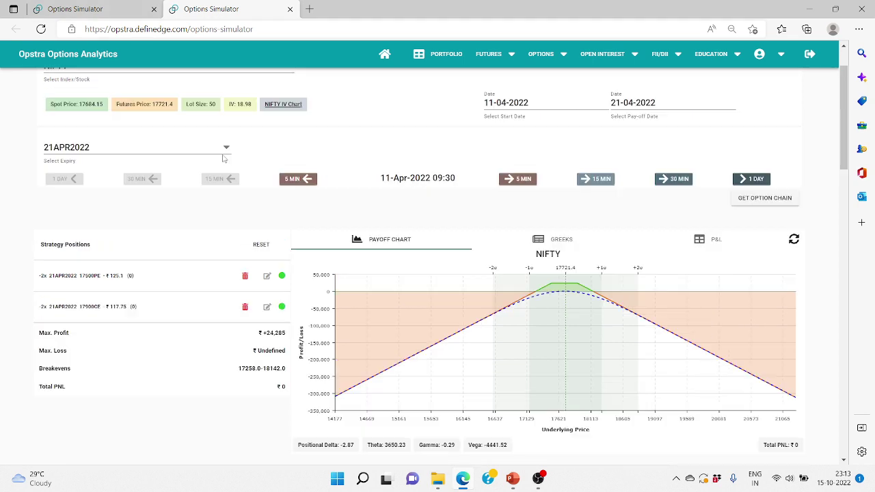
Step: Return to the 13APR2022 straddle simulation and advance it day by day to 13-Apr-2022 09:30
key(ctrl+shift+Tab)
scroll(232, 147, up, 1)
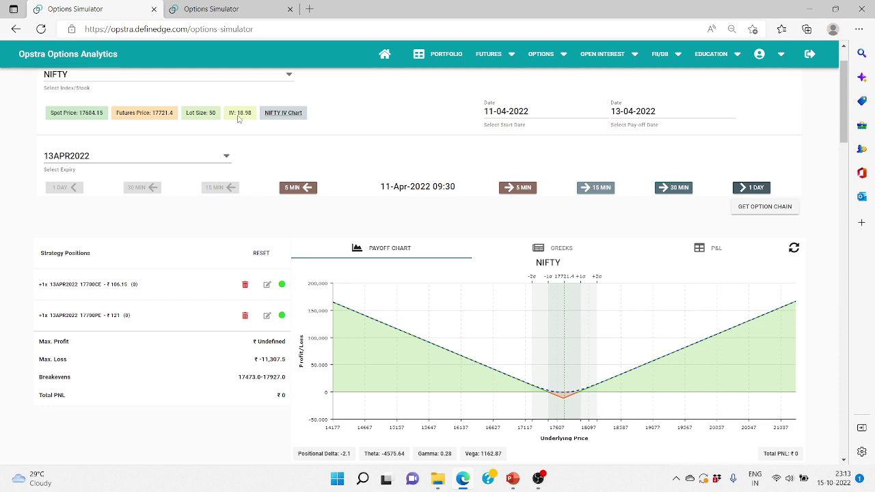
click(744, 188)
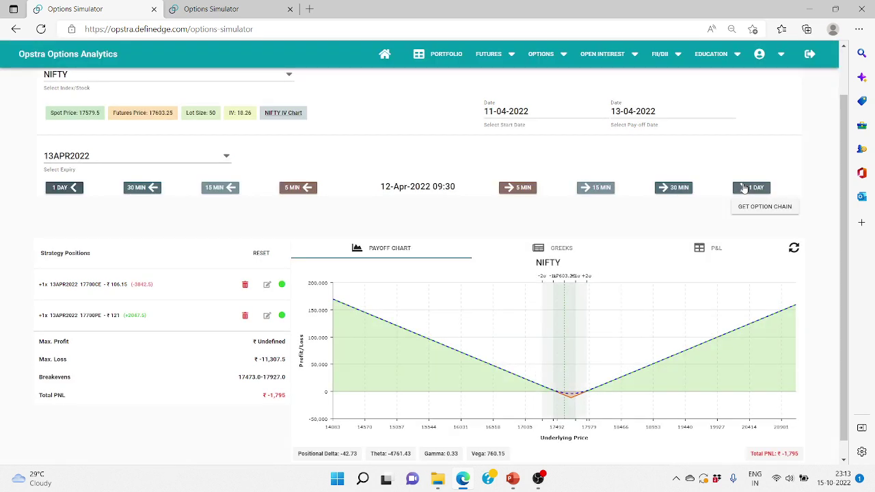
click(744, 188)
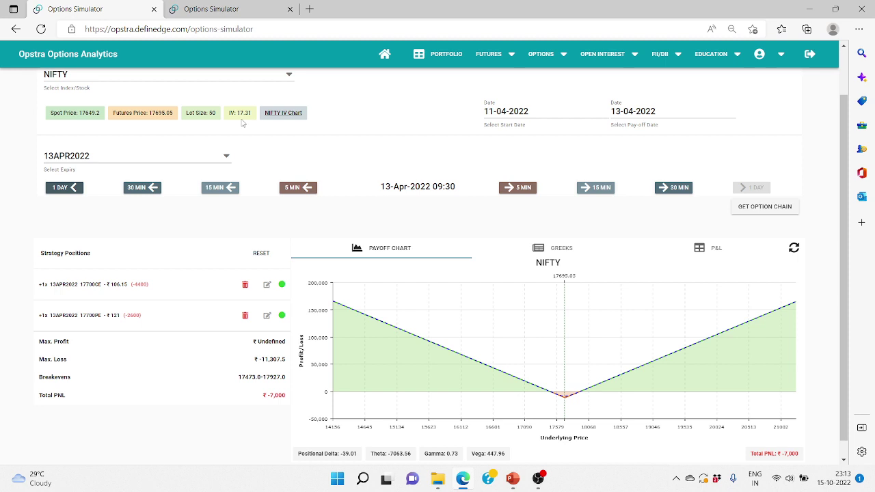
Step: Advance the short 21APR2022 strangle simulation by two days to 13-Apr-2022 09:30
click(208, 8)
key(ctrl+Tab)
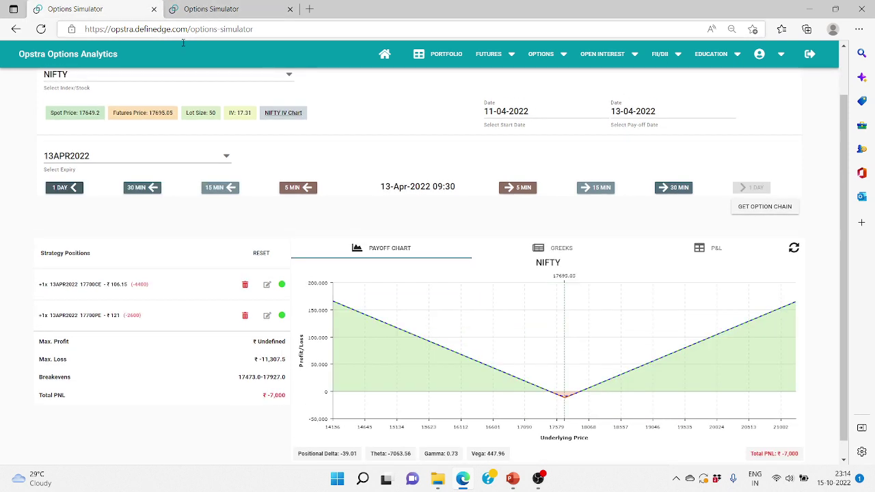
click(204, 9)
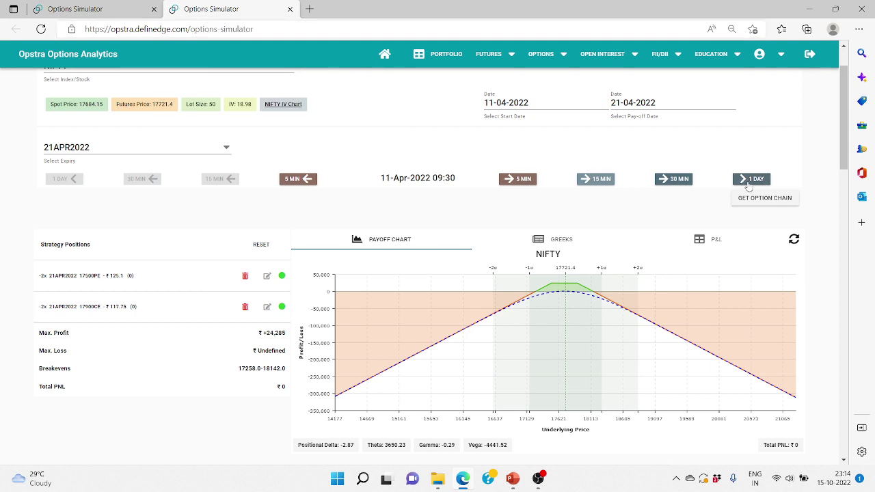
click(748, 184)
click(749, 184)
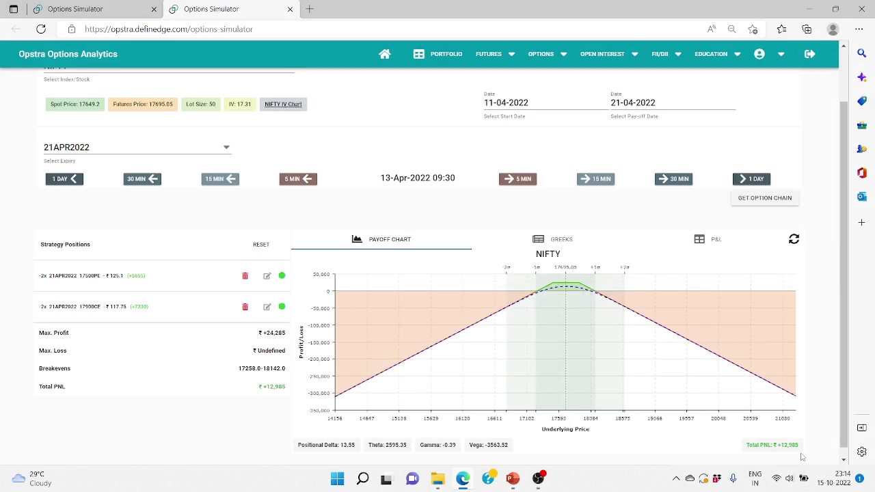
Step: Check the 13th April row of the results table in the PowerPoint slide show, and return to the 13APR2022 simulation
mouse_move(513, 479)
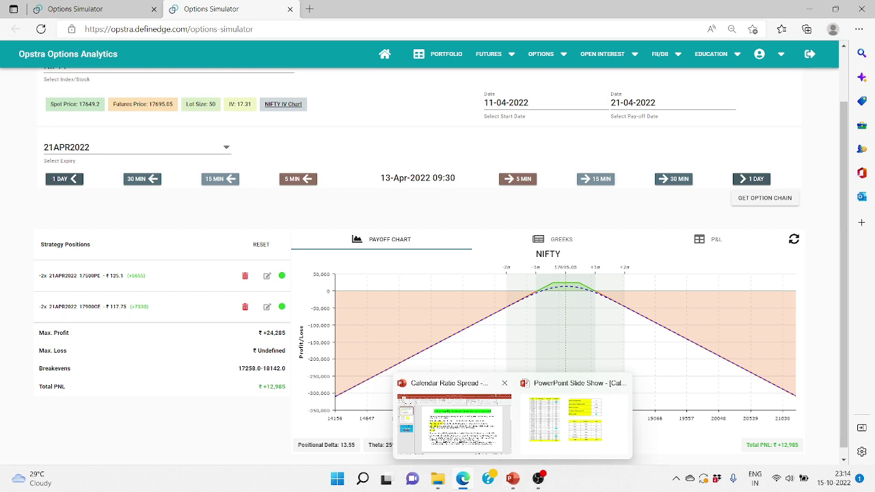
click(549, 433)
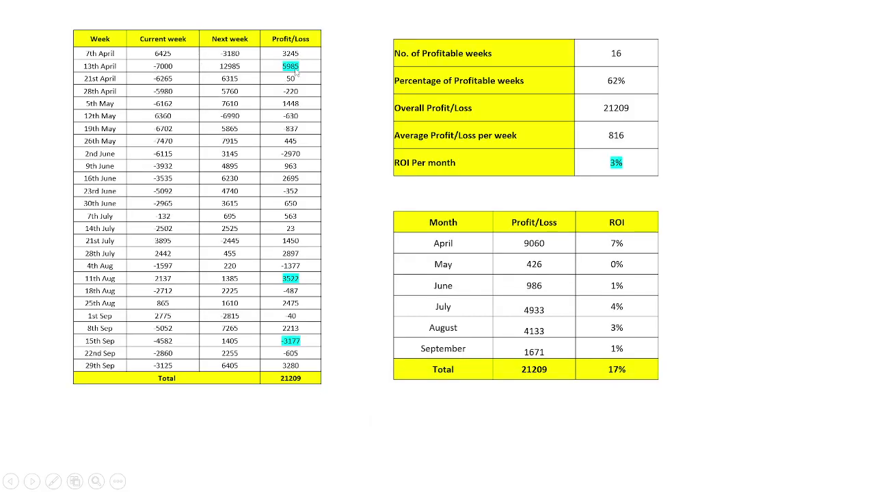
key(alt+Tab)
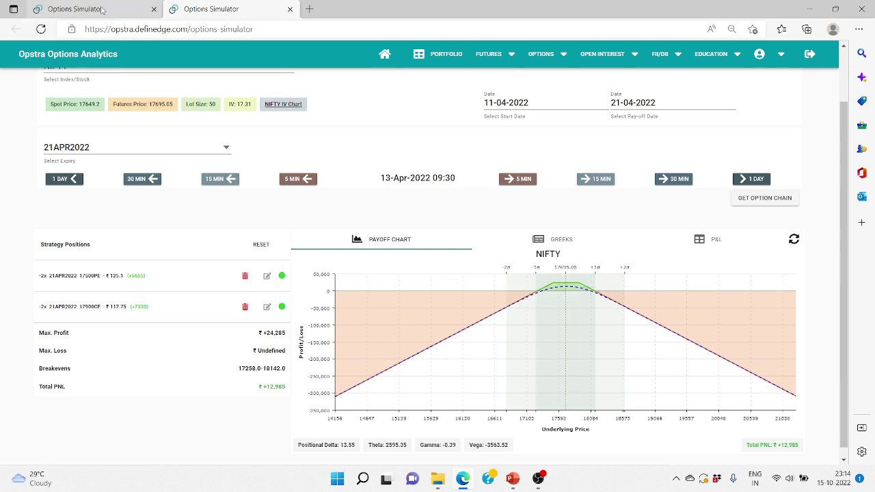
key(ctrl+Tab)
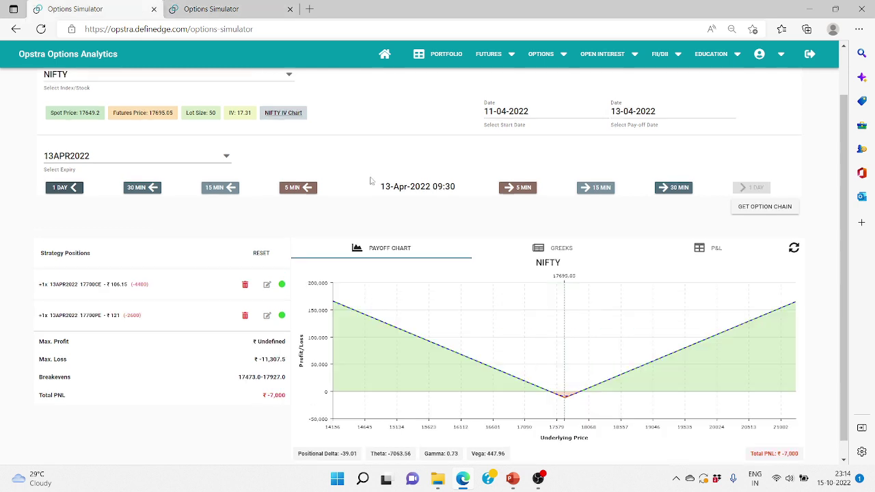
Step: Reset the strategy positions in both the 13APR2022 and the 21APR2022 simulations
click(262, 254)
click(235, 9)
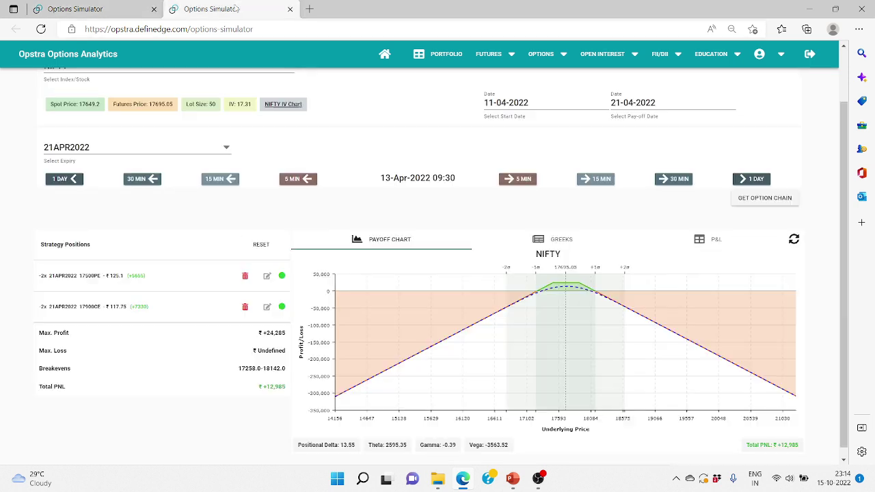
click(263, 243)
Step: Check the 15th Sep row of the results table in the PowerPoint slide show, and return to the 13APR2022 simulation
key(alt+Tab)
key(alt+Tab)
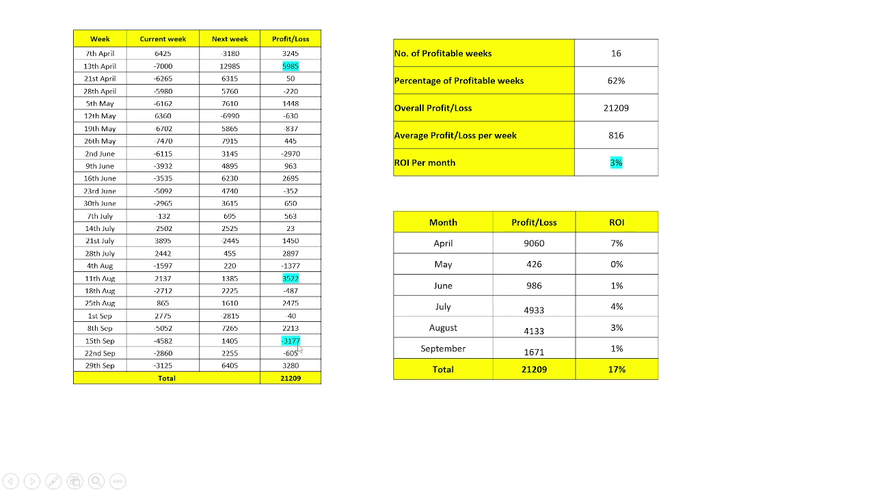
key(alt+Tab)
Step: Set the start date of the 13APR2022 simulation to 13-09-2022
click(509, 167)
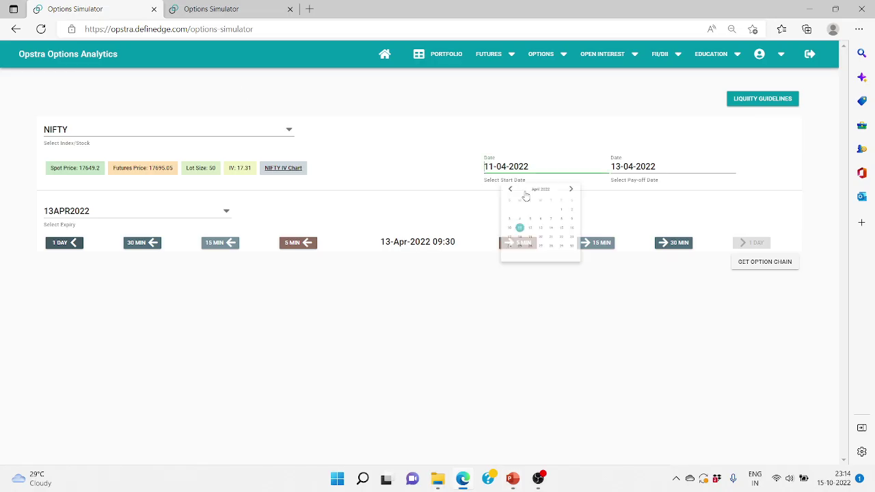
click(610, 193)
click(610, 192)
click(610, 193)
click(610, 193)
click(609, 193)
click(609, 193)
click(517, 192)
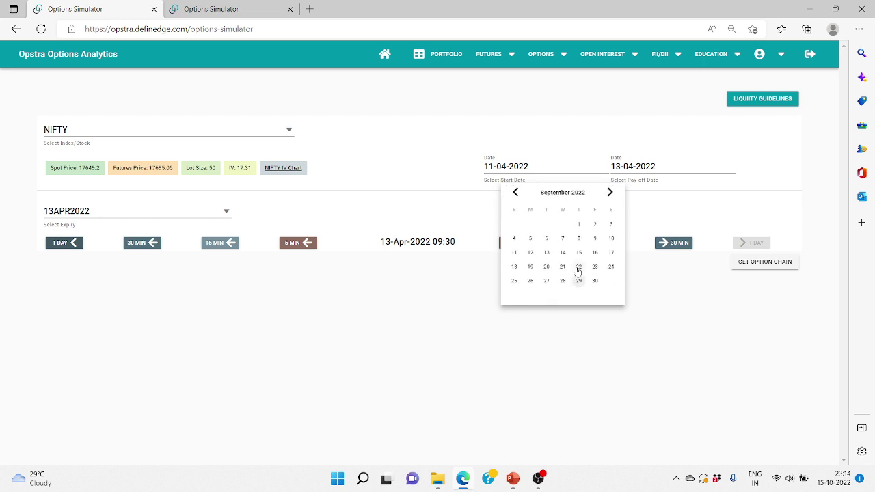
click(547, 253)
Step: Set the pay-off date of the current-week simulation to 15-09-2022
click(657, 167)
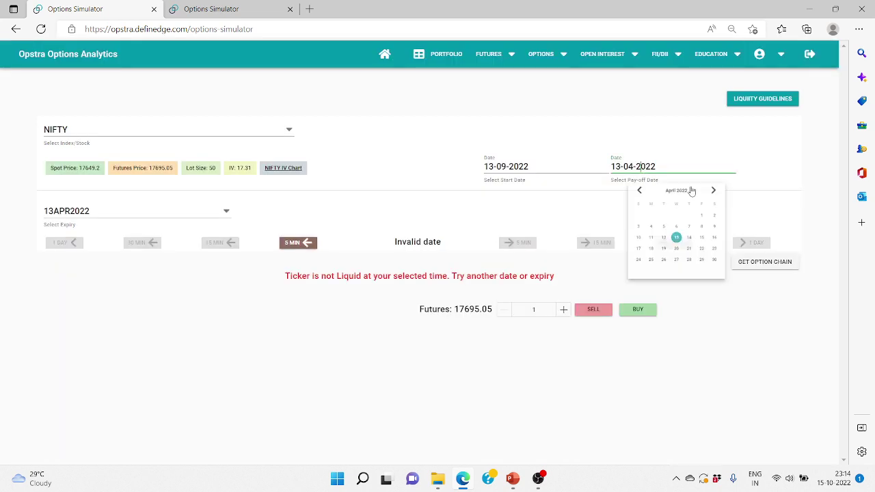
click(737, 192)
click(737, 193)
click(737, 193)
click(737, 192)
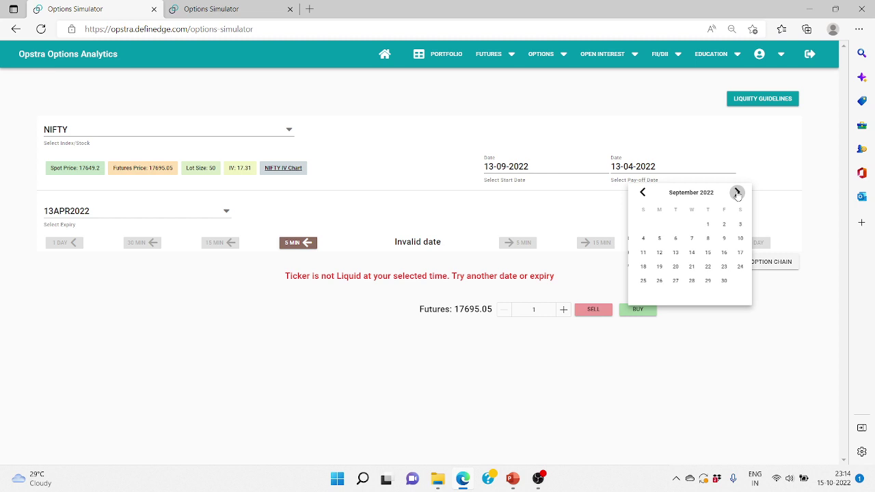
click(707, 253)
Step: Choose the 15SEP2022 expiry and advance the simulation time to 13-Sep-2022 09:30
click(82, 211)
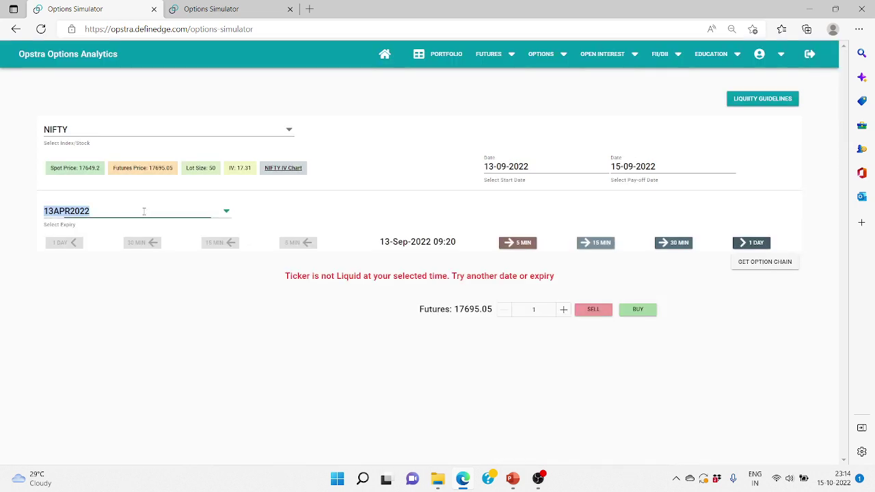
scroll(127, 262, down, 1)
scroll(126, 262, down, 5)
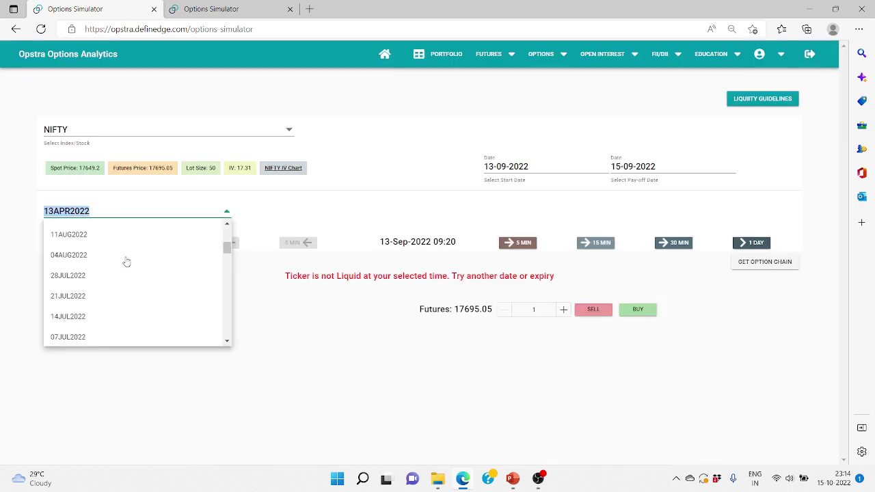
scroll(108, 252, up, 3)
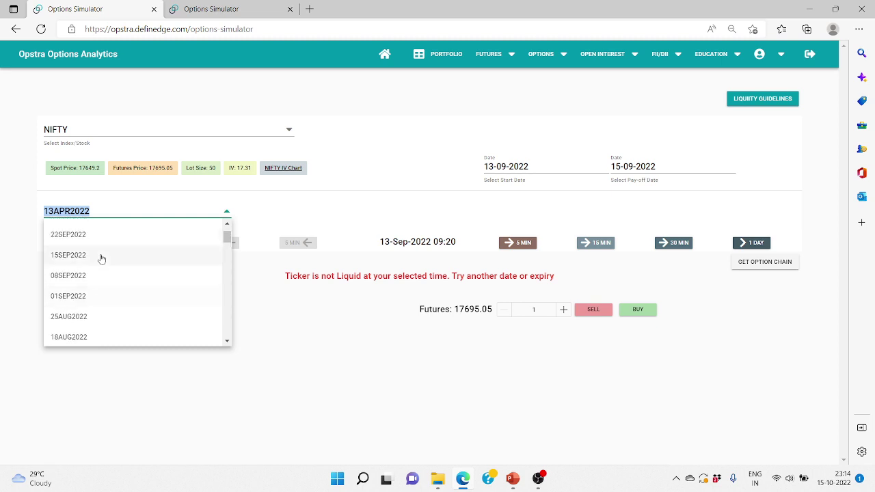
click(103, 254)
click(518, 242)
click(518, 242)
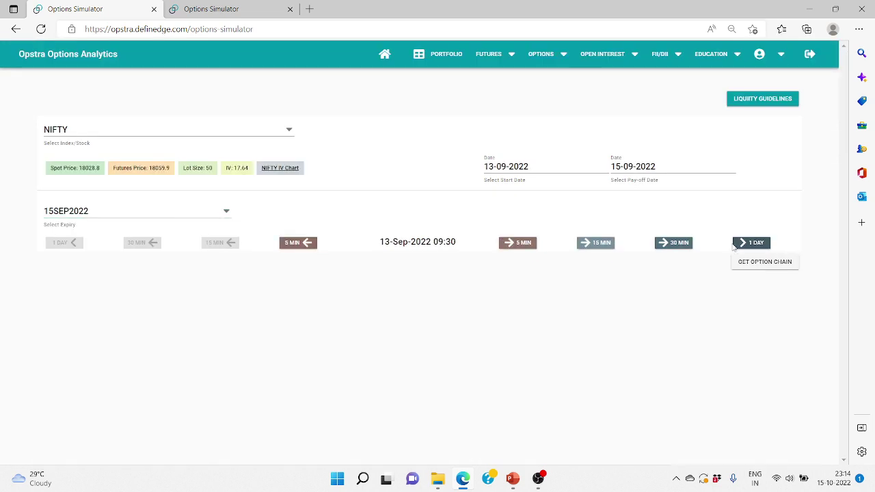
Step: Switch to the 21APR2022 simulation and set its start date to 13-09-2022
click(232, 9)
click(541, 176)
click(610, 193)
click(610, 193)
click(610, 194)
click(611, 193)
click(610, 194)
click(546, 252)
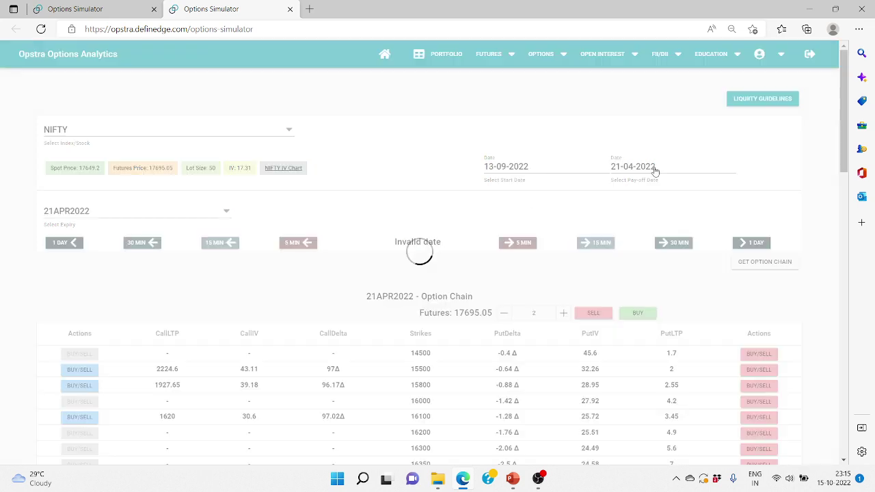
Step: Set the pay-off date of the next-week simulation to 22-09-2022
click(652, 170)
key(Escape)
click(718, 170)
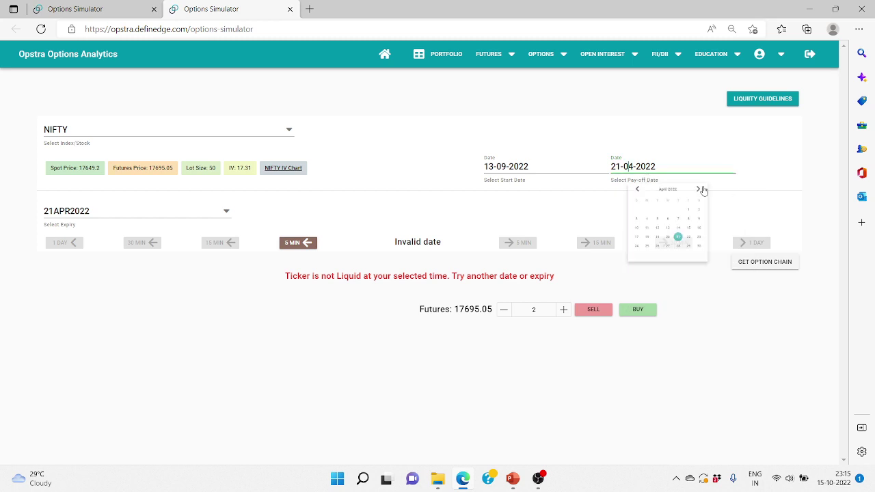
click(737, 193)
click(737, 194)
click(737, 193)
click(737, 193)
click(737, 194)
click(709, 270)
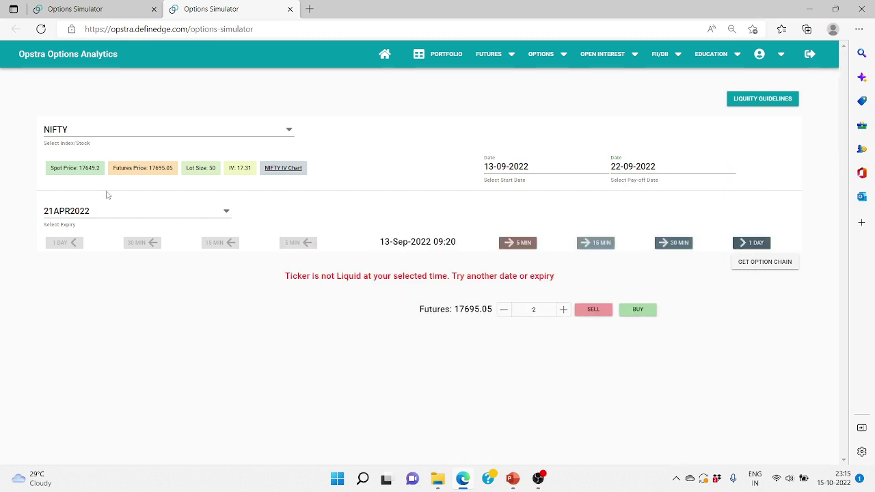
Step: Choose the 22SEP2022 expiry and advance the next-week simulation to 13-Sep-2022 09:30
click(110, 210)
scroll(115, 282, up, 6)
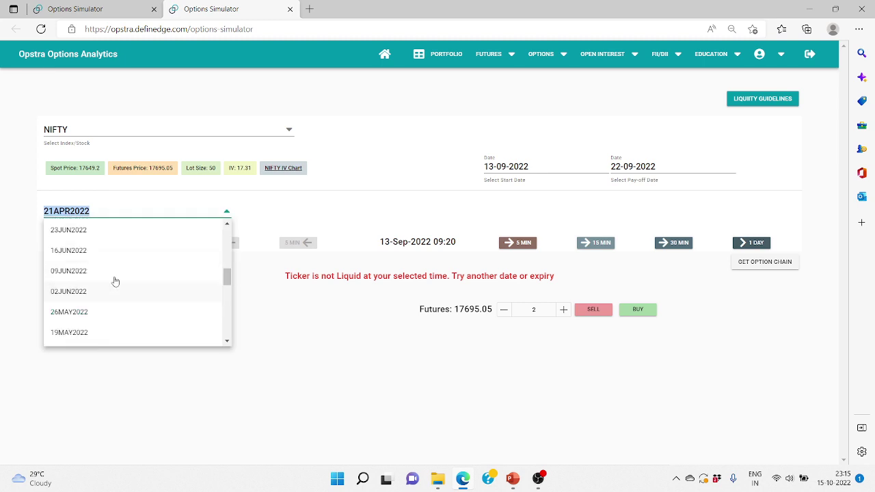
click(99, 272)
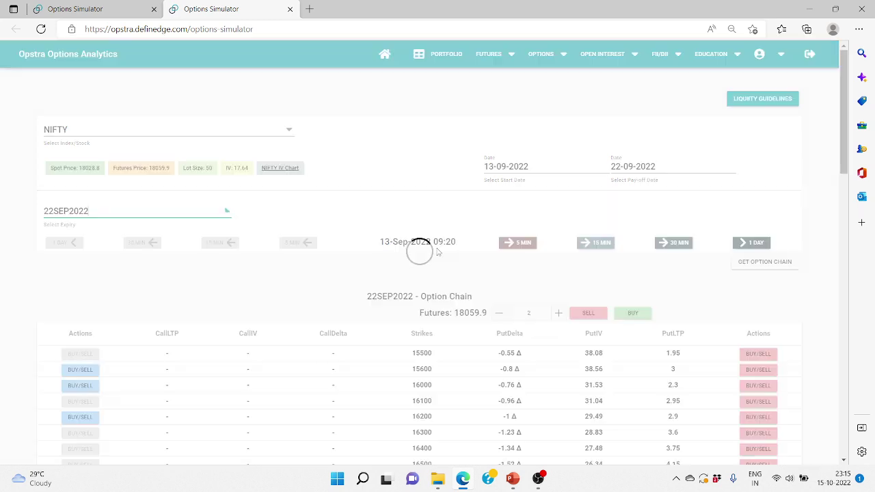
Step: Buy one lot each of the 18050 call and the 18050 put from the 15SEP2022 option chain
key(ctrl+shift+Tab)
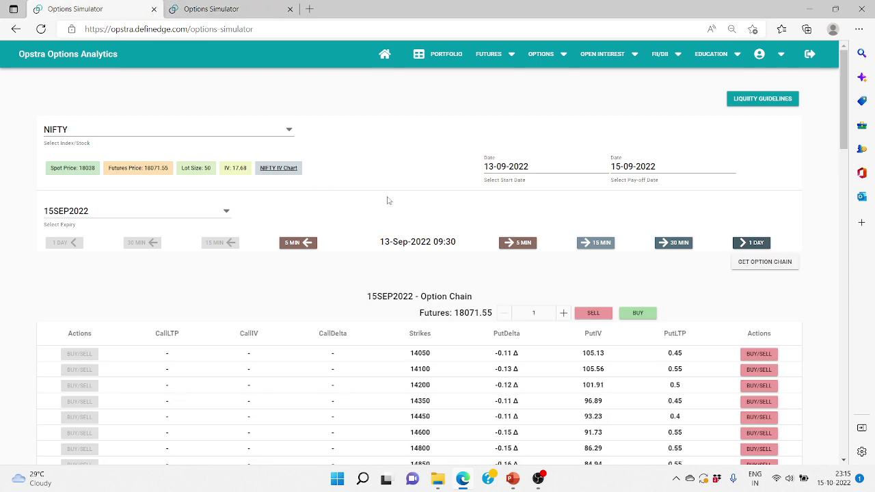
scroll(386, 200, down, 15)
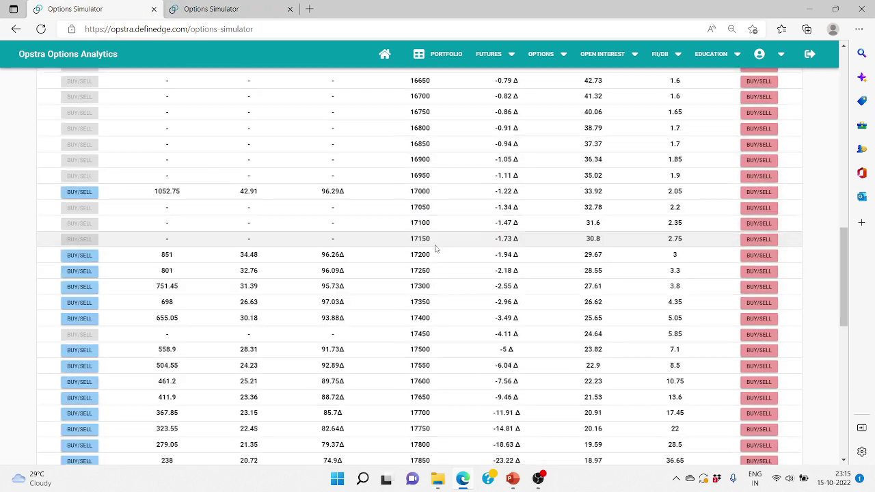
scroll(436, 249, down, 5)
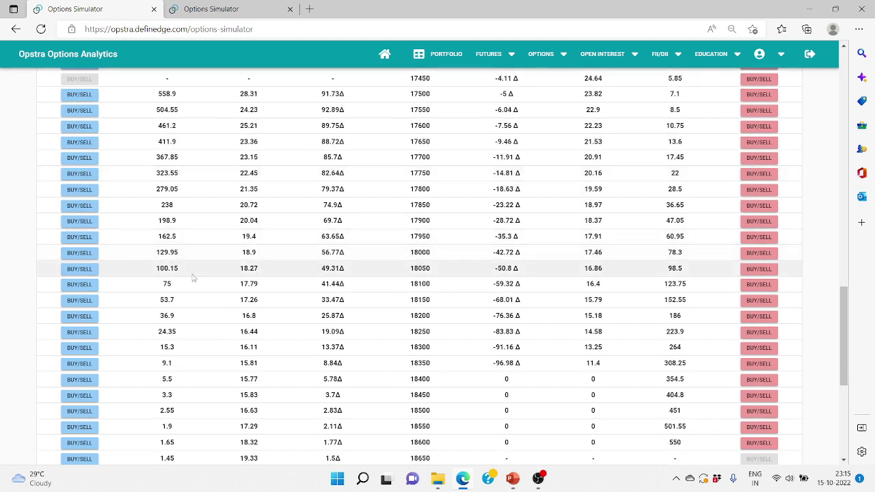
click(72, 270)
click(473, 309)
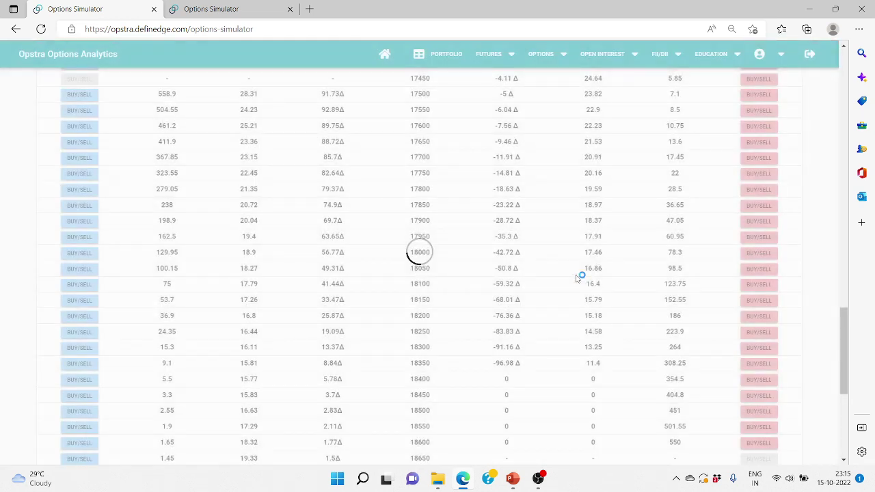
click(759, 269)
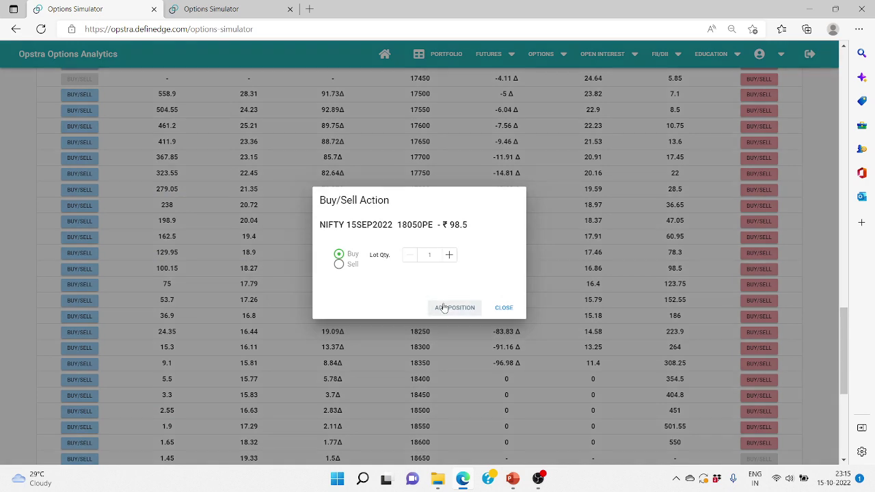
click(446, 308)
Step: Sell two lots each of the 17850 put and the 18250 call from the 22SEP2022 option chain
click(210, 4)
scroll(575, 261, down, 13)
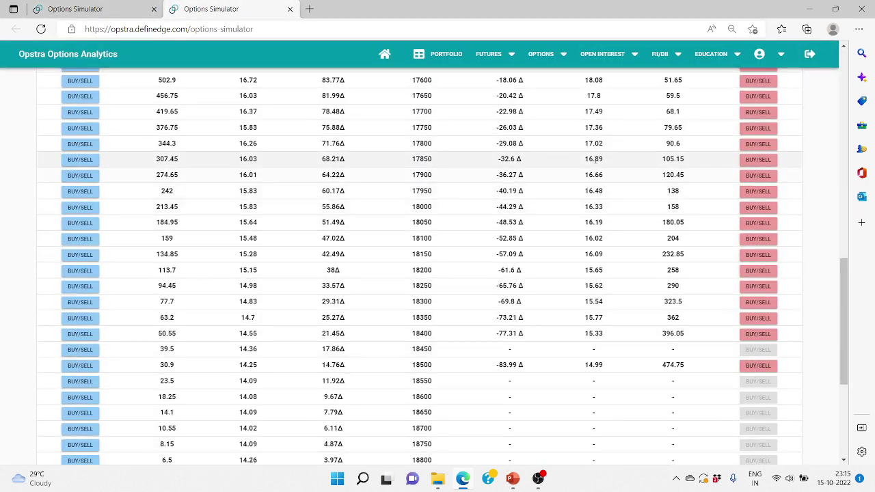
click(755, 160)
click(461, 307)
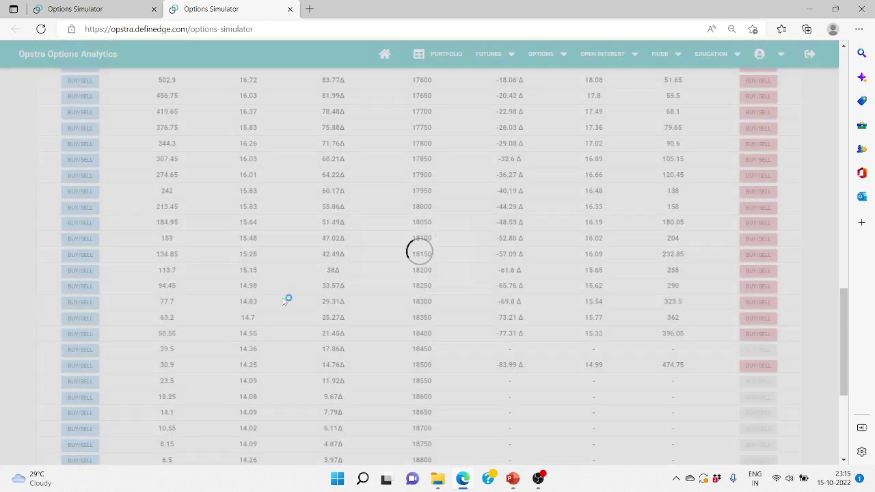
click(80, 286)
click(469, 309)
scroll(469, 312, up, 15)
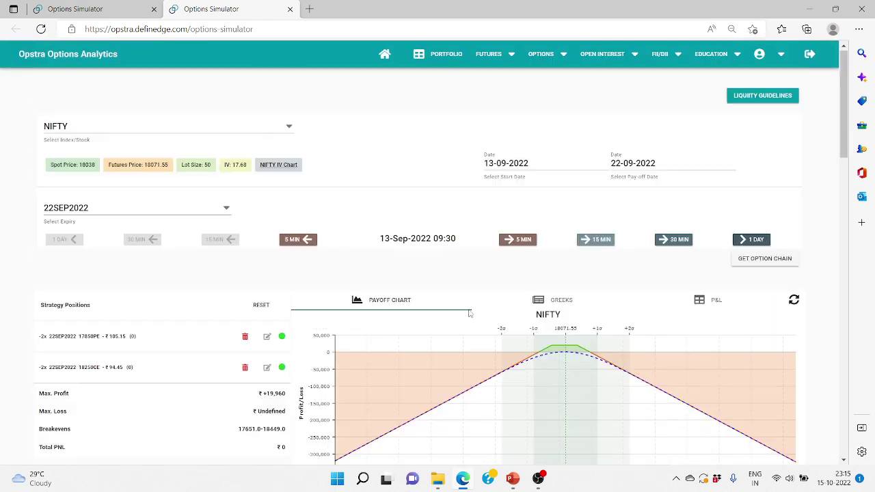
Step: Return to the 15SEP2022 straddle simulation and advance it to 15-Sep-2022 09:30
scroll(308, 192, down, 15)
scroll(346, 215, up, 10)
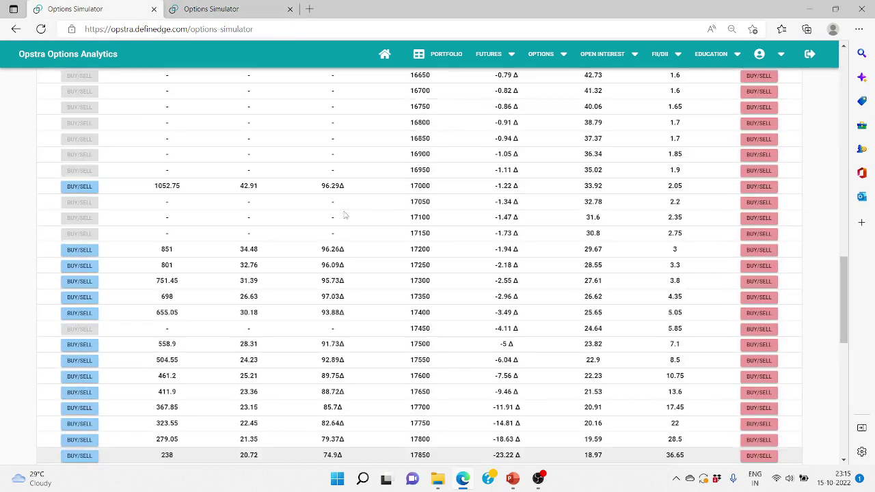
scroll(345, 214, up, 15)
scroll(304, 150, down, 1)
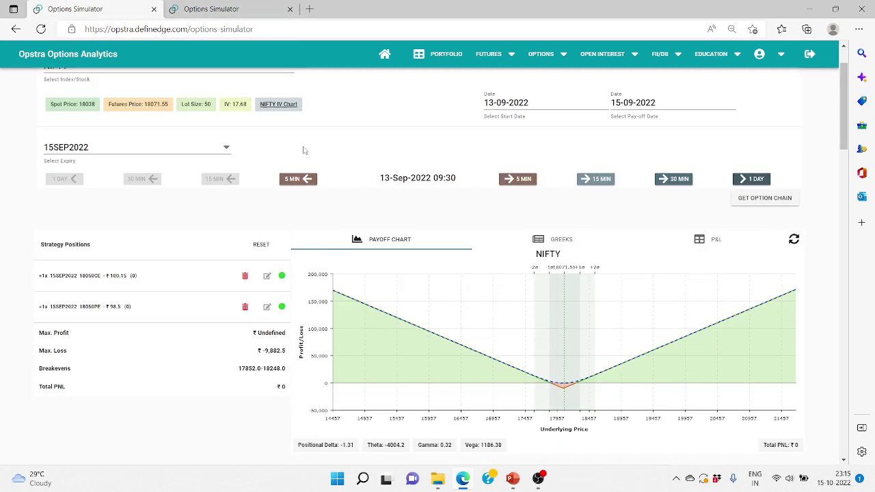
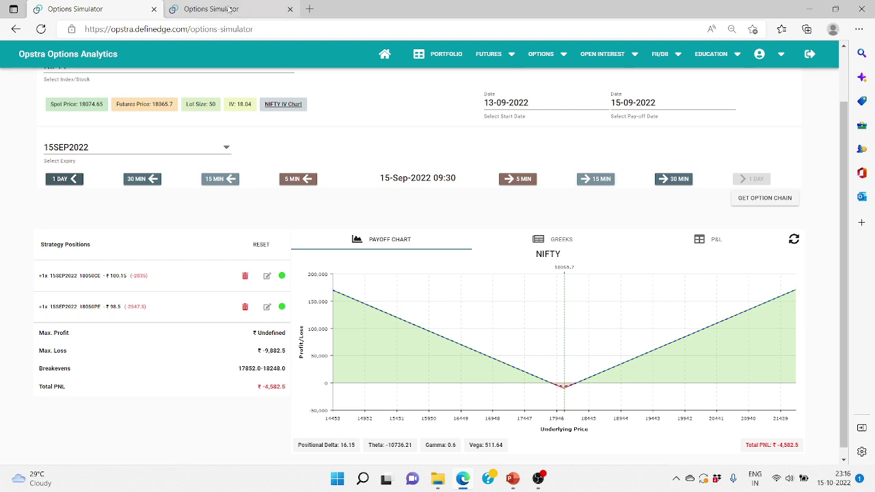
Step: Advance the short 22SEP2022 strangle simulation by two days to 15-Sep-2022 09:30
click(212, 9)
click(752, 179)
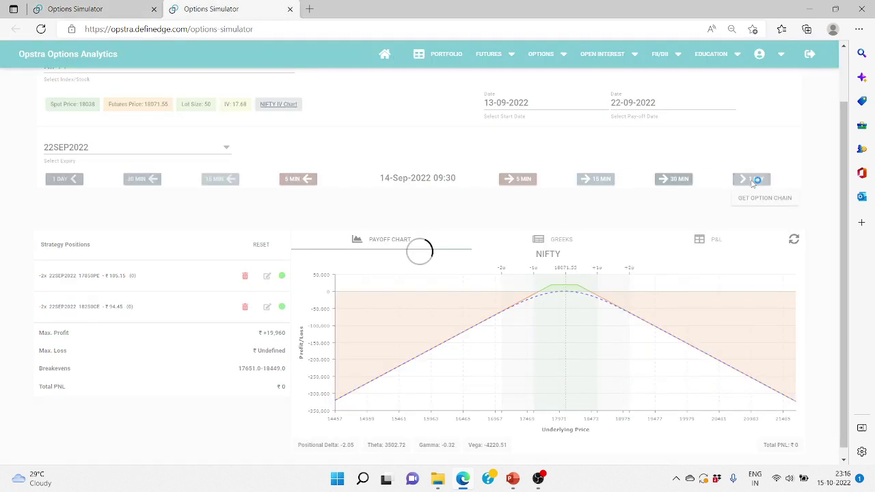
click(752, 181)
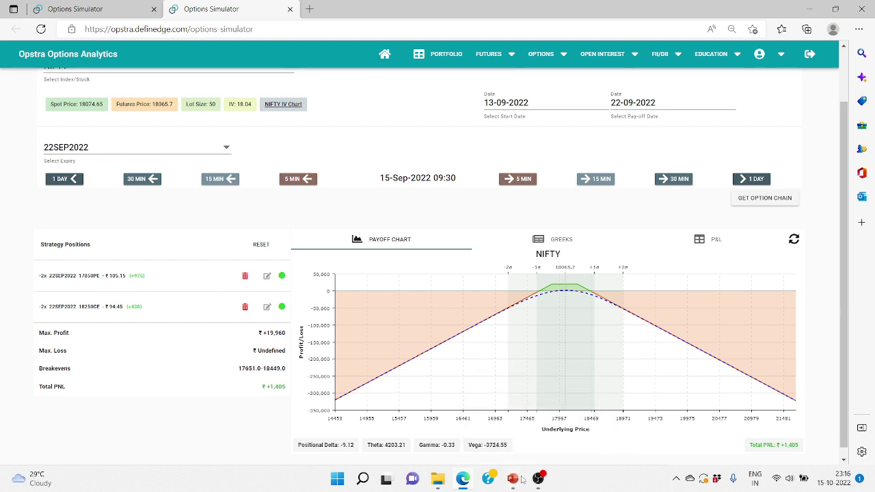
Step: Compare the outcome with the 15th Sep row in the PowerPoint slide show, and return to the 15SEP2022 simulation
click(573, 420)
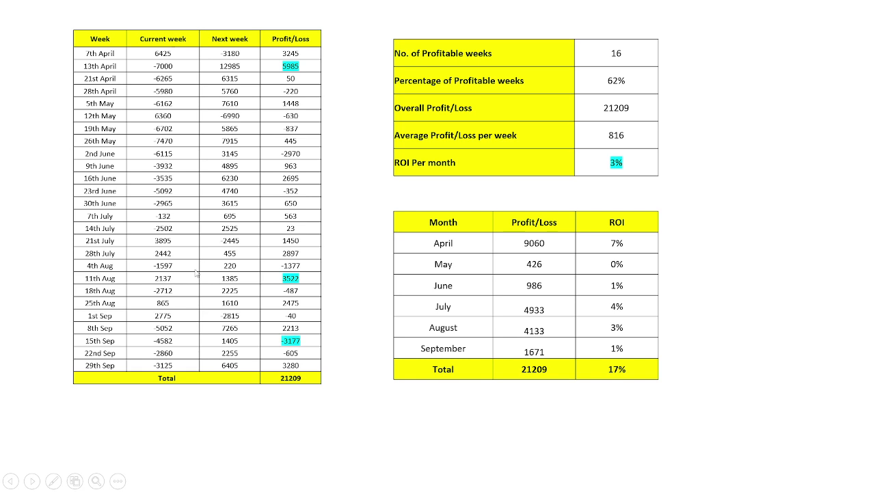
key(alt+Tab)
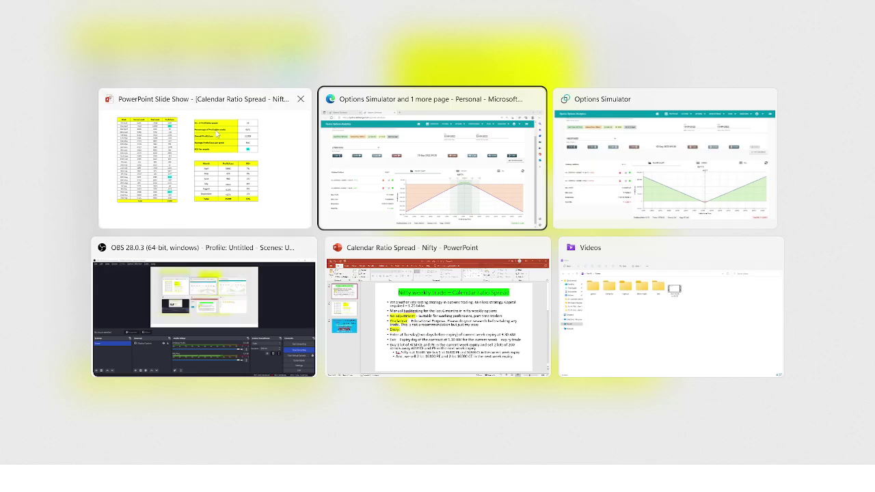
key(ctrl+shift+Tab)
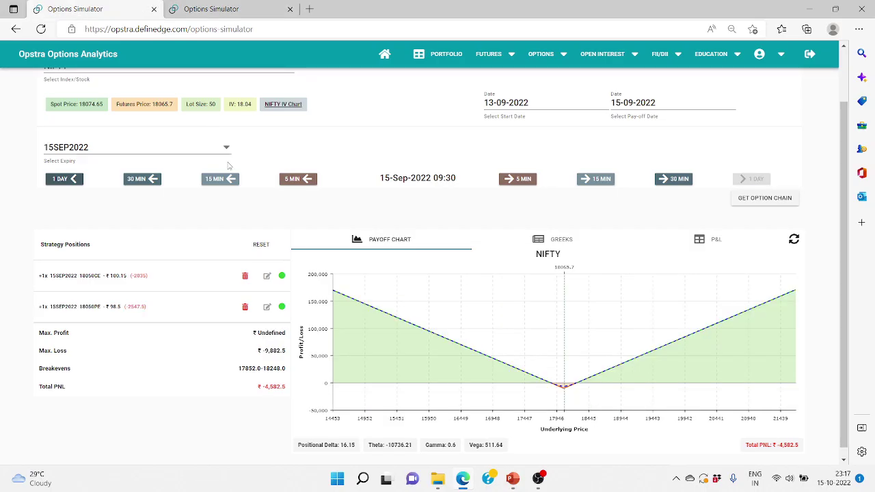
Step: Reset the 15SEP2022 straddle positions and set the simulation's start date to 08-08-2022
click(264, 245)
click(494, 166)
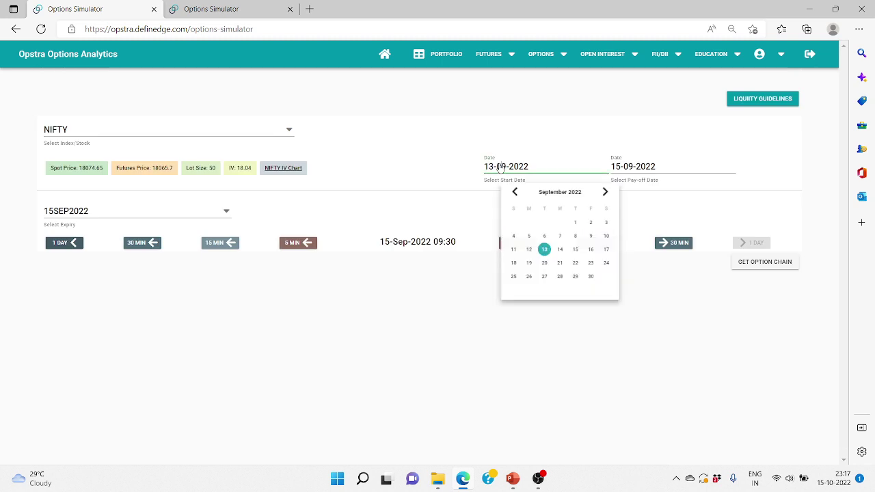
click(516, 195)
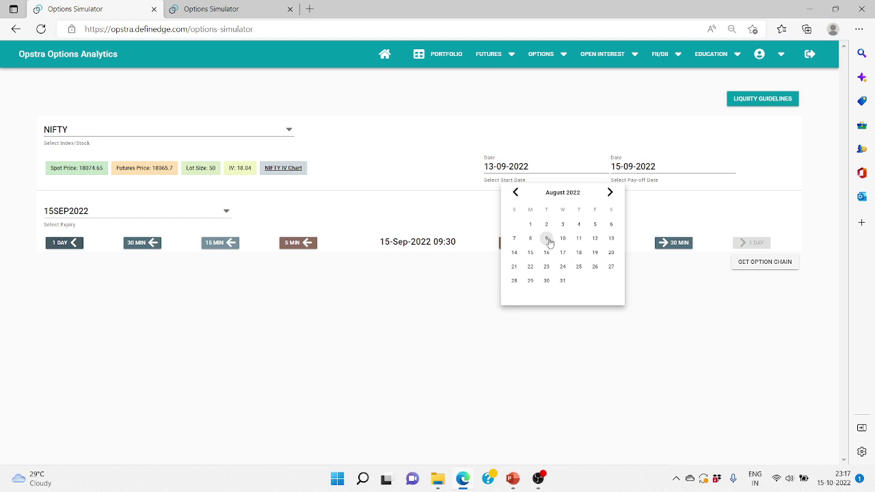
click(530, 239)
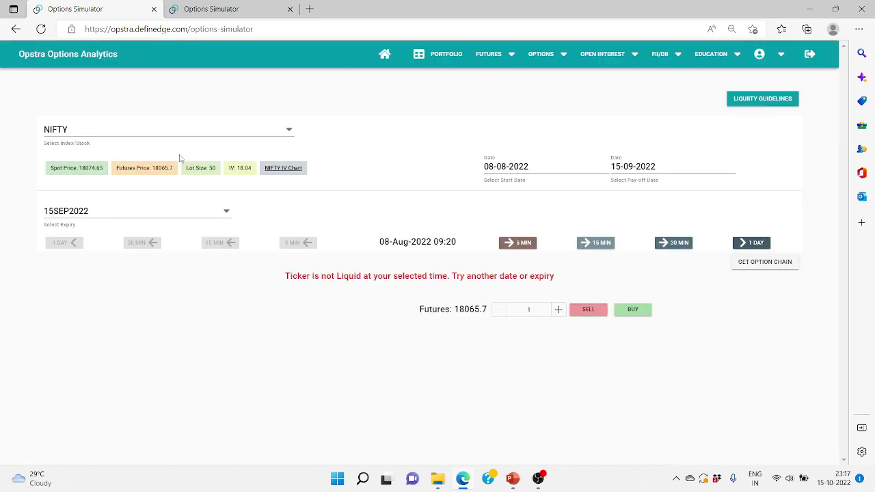
Step: Set the pay-off date of the 08-08-2022 simulation to 11-08-2022
click(184, 210)
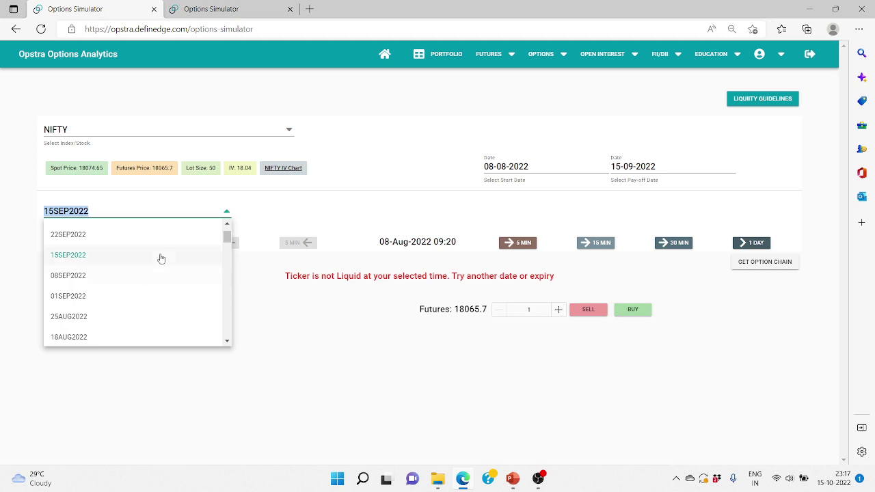
click(424, 151)
click(623, 168)
click(643, 192)
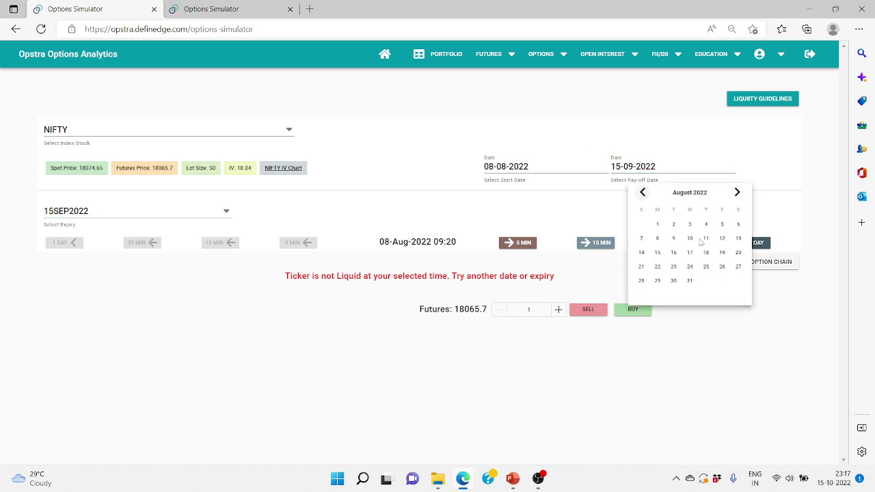
click(705, 239)
Step: Choose the 11AUG2022 expiry and load its option chain for 08-Aug-2022 09:30
click(199, 211)
scroll(129, 277, down, 3)
click(118, 282)
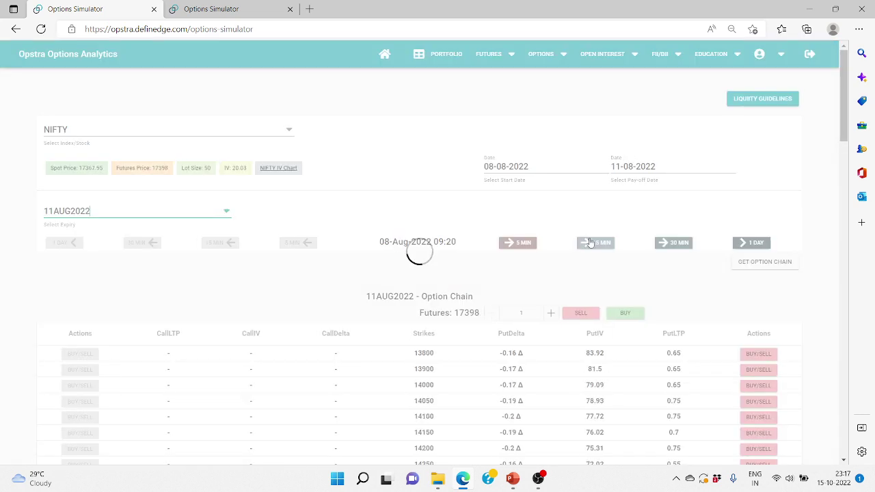
click(520, 243)
click(766, 265)
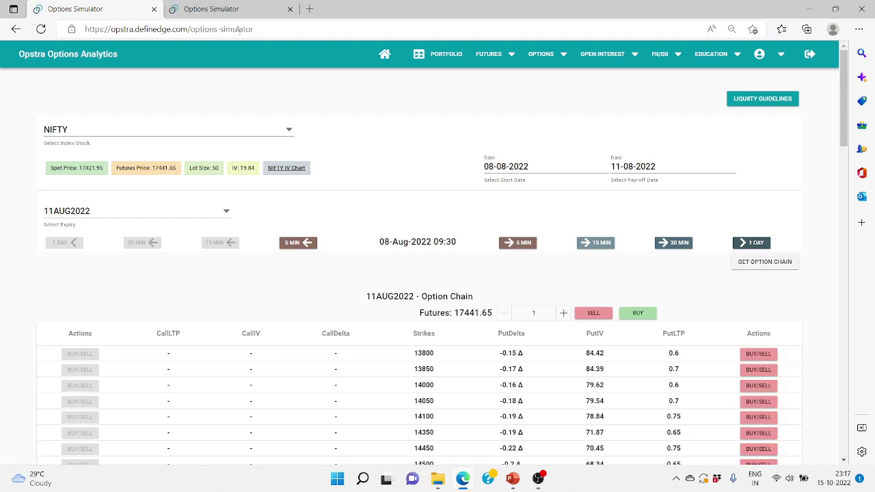
Step: In the second simulation, set the start date to 08-08-2022 and the pay-off date to 18-08-2022
click(212, 8)
click(264, 243)
click(506, 167)
click(515, 193)
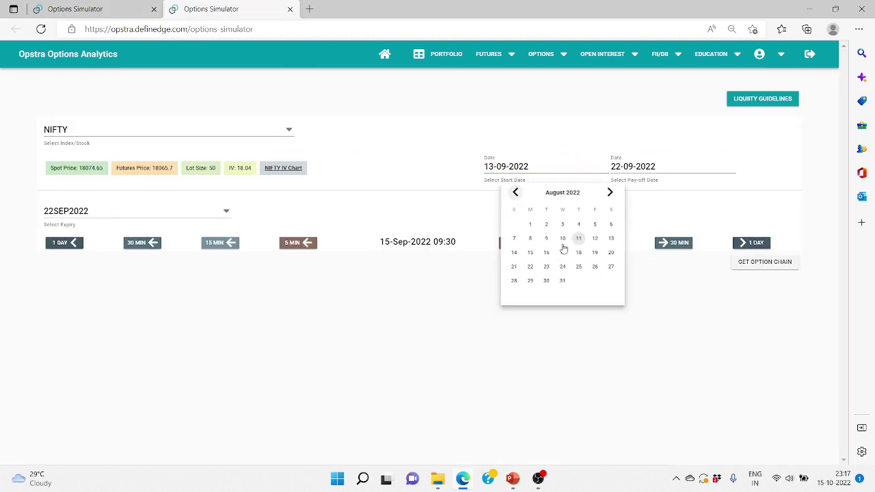
click(529, 238)
click(621, 176)
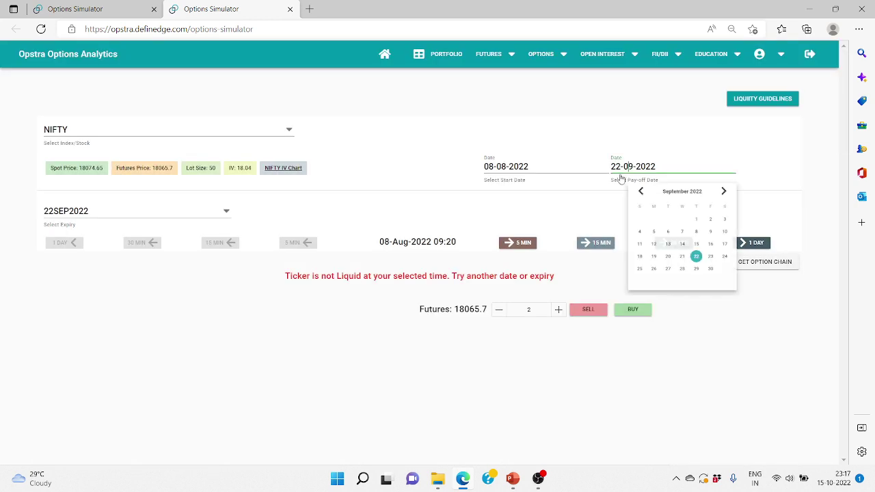
click(642, 192)
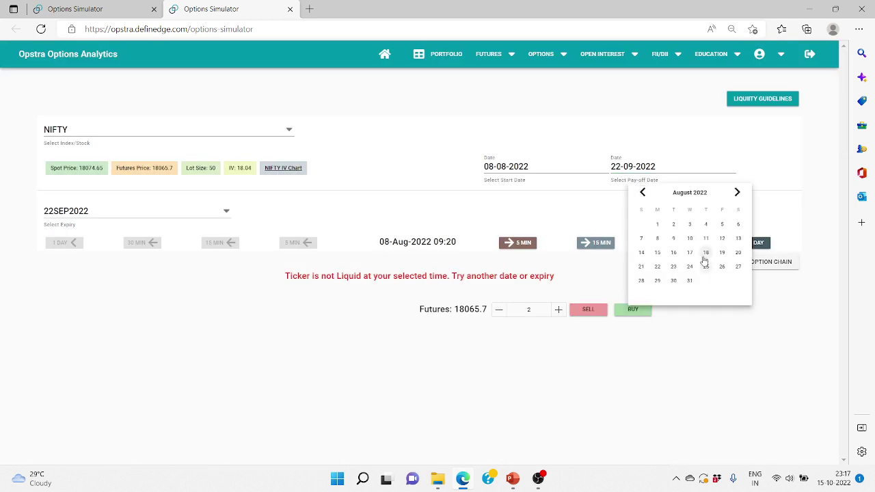
click(705, 254)
Step: Choose the 18AUG2022 expiry and load its option chain for 08-Aug-2022 09:30
click(519, 243)
click(520, 243)
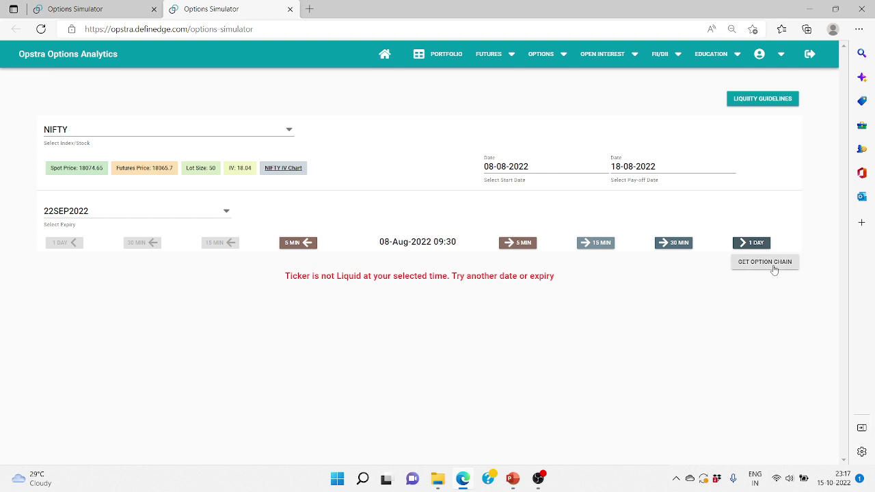
click(157, 215)
click(137, 214)
scroll(123, 287, down, 2)
click(100, 303)
click(521, 244)
click(521, 244)
click(294, 244)
click(765, 262)
Step: In the 11AUG2022 simulation, buy one lot each of the 17400 call and the 17400 put
click(88, 5)
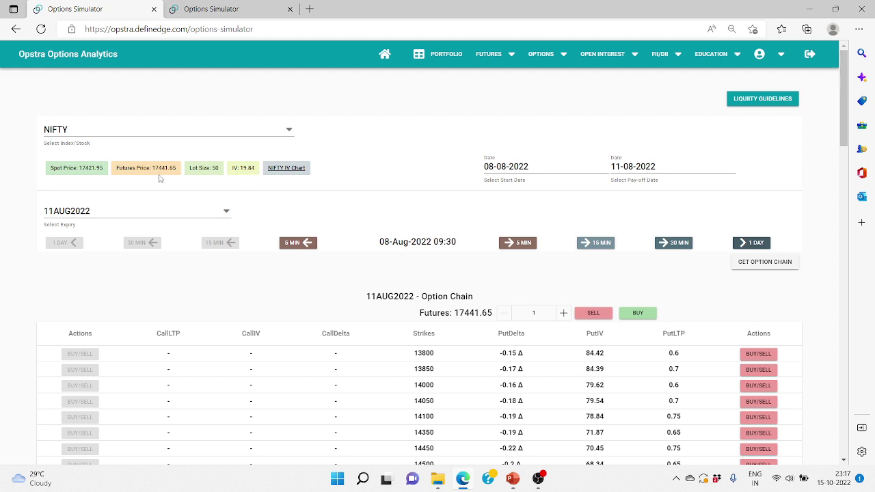
scroll(342, 259, down, 7)
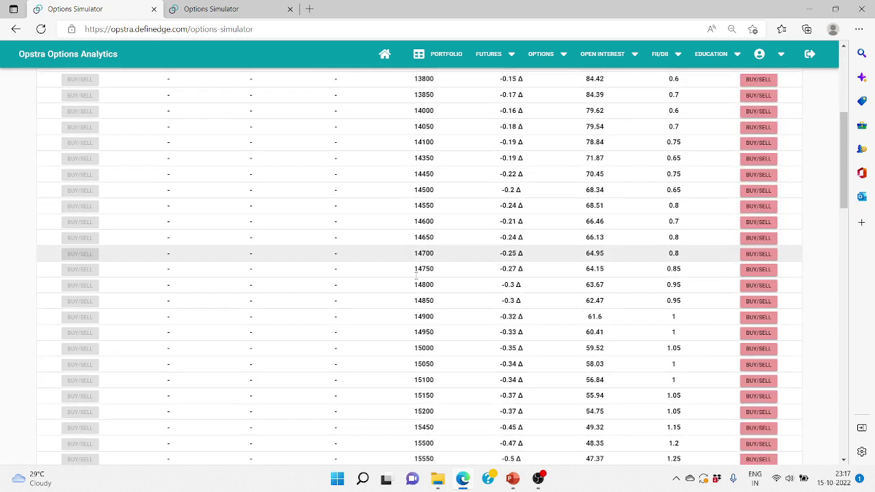
scroll(408, 309, down, 9)
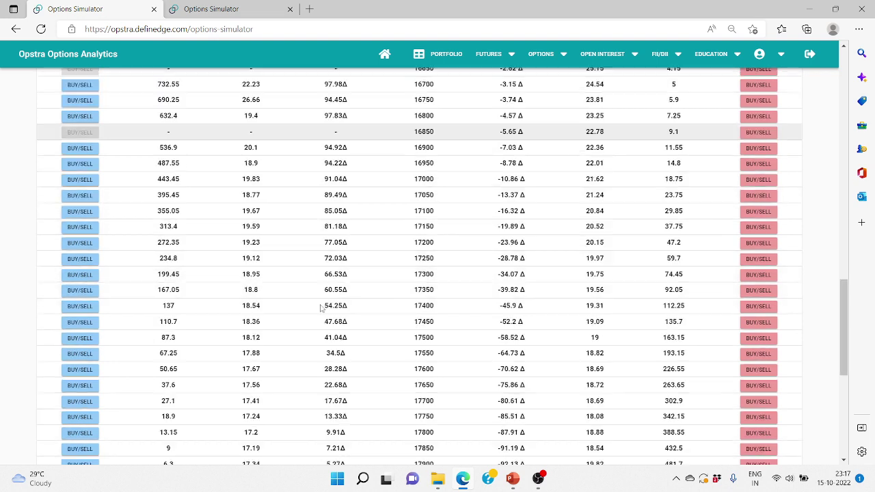
click(79, 300)
click(466, 315)
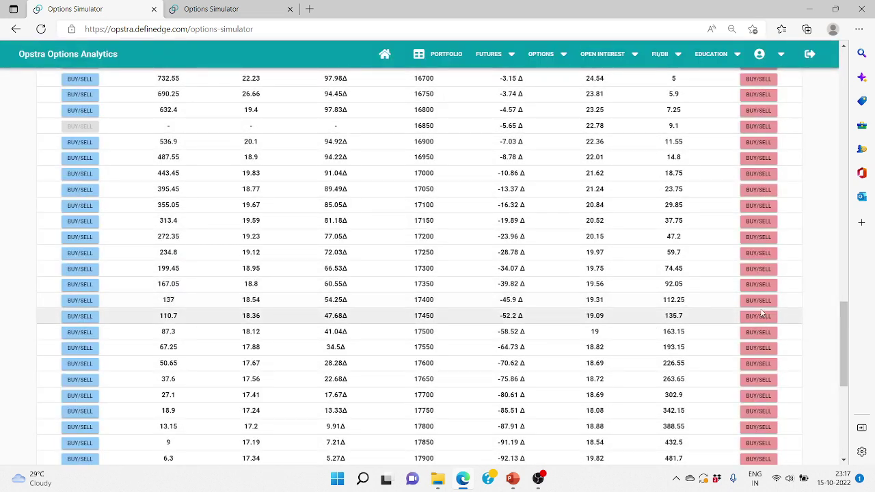
click(758, 300)
click(448, 306)
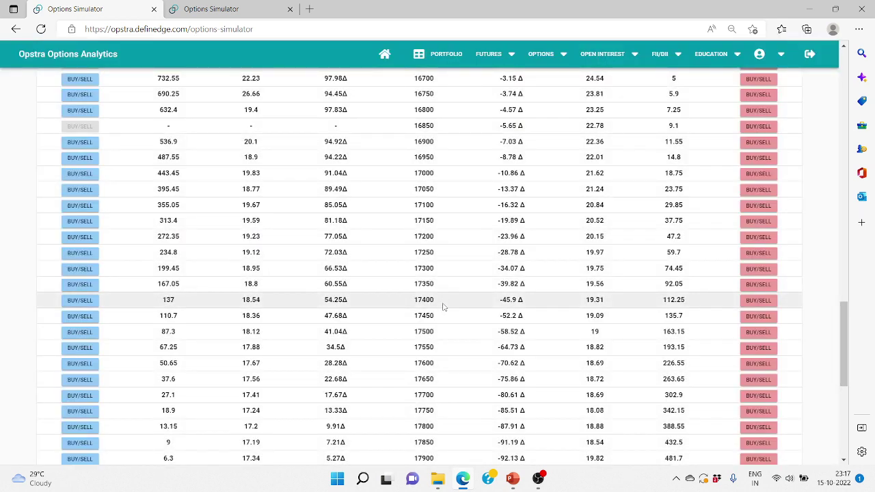
scroll(442, 307, up, 5)
scroll(442, 307, up, 15)
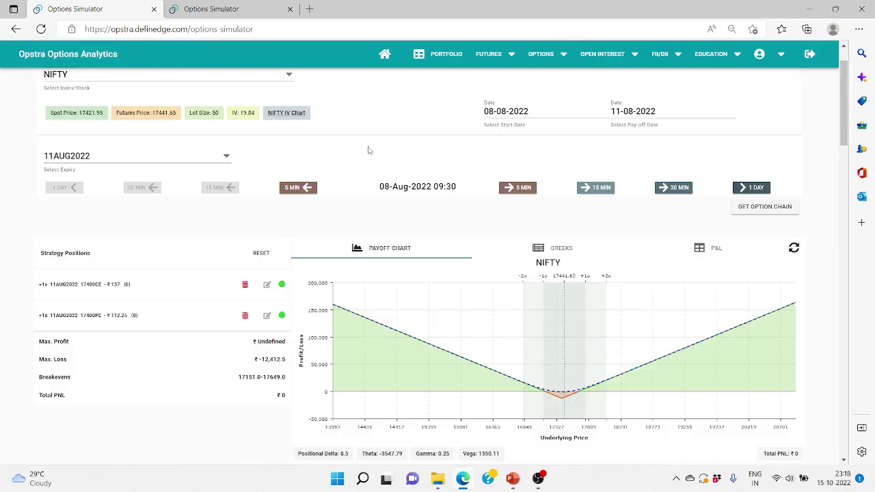
Step: In the 18AUG2022 simulation, sell two lots each of the 17200 put and the 17600 call
click(240, 10)
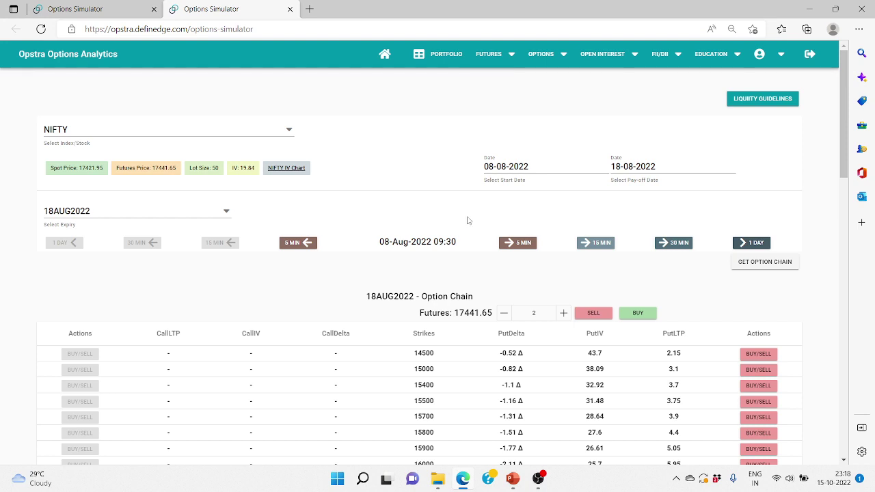
scroll(469, 213, down, 1)
scroll(469, 213, down, 9)
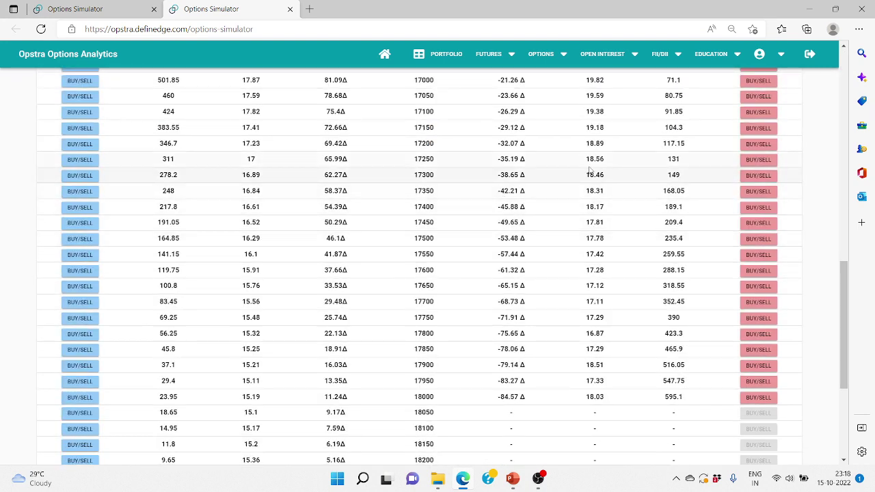
click(758, 143)
click(456, 307)
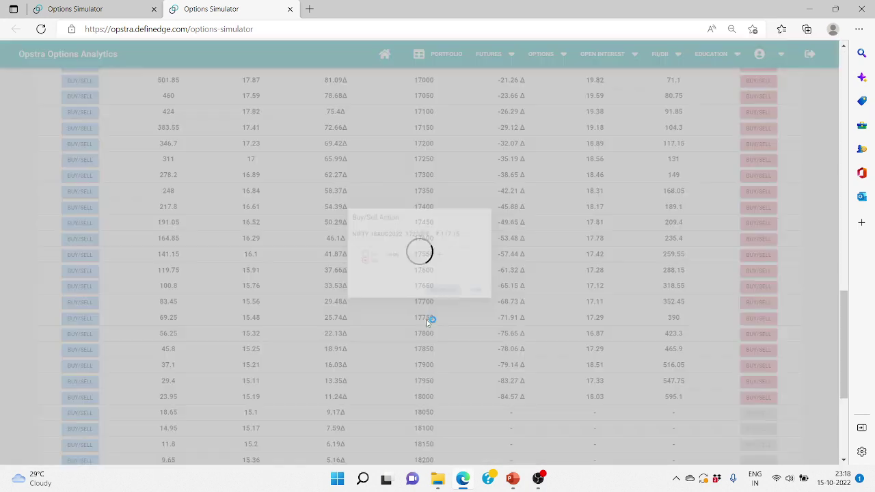
click(79, 270)
click(449, 307)
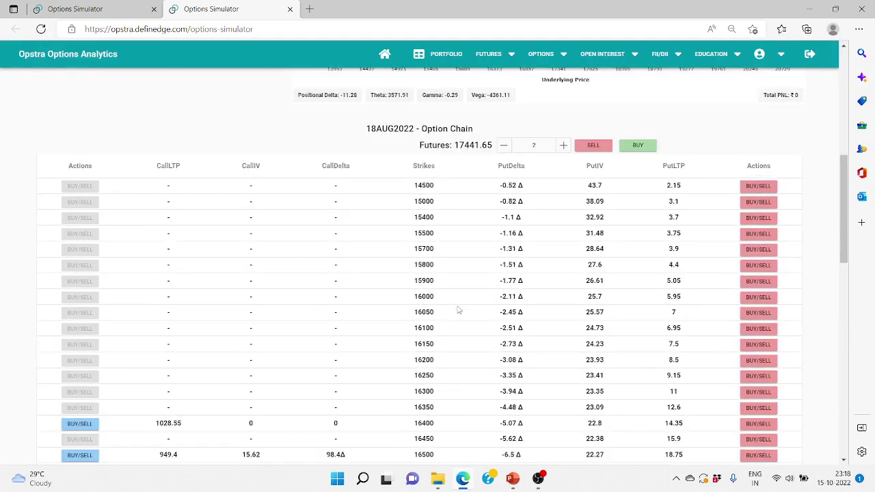
scroll(459, 311, down, 1)
Step: Advance the long 11AUG2022 straddle simulation day by day to 11-Aug-2022 09:30
click(76, 9)
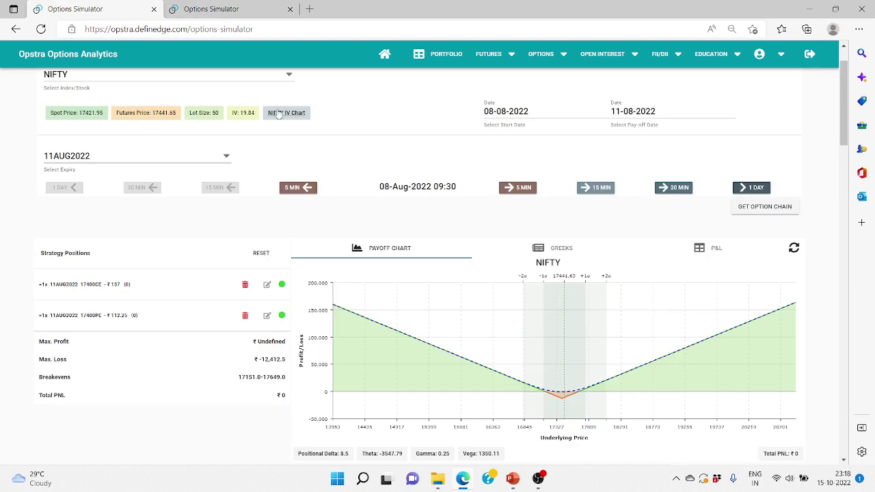
click(754, 190)
click(754, 191)
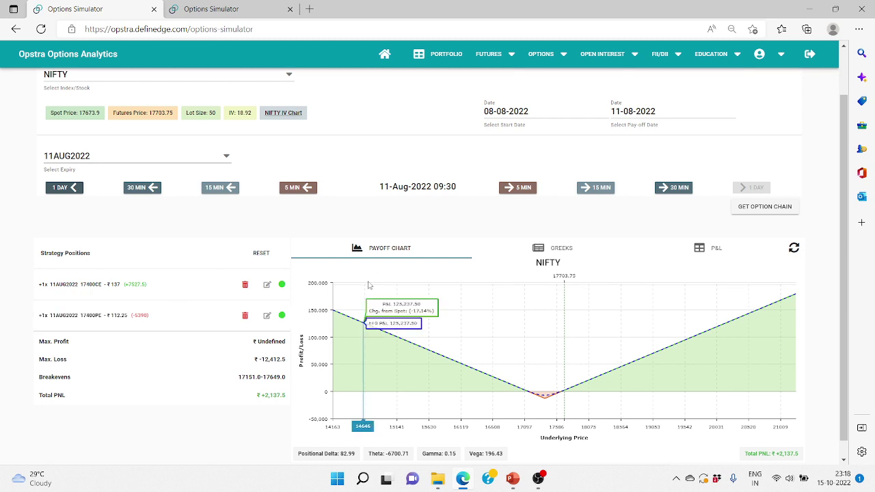
Step: Check both August simulations, and advance the short 18AUG2022 strangle to 11-Aug-2022 09:30
click(205, 9)
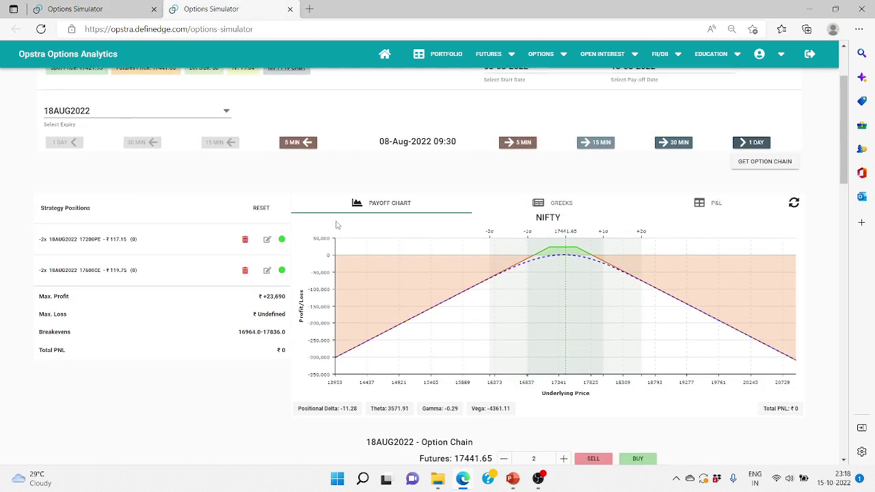
scroll(336, 224, up, 1)
scroll(336, 225, down, 1)
click(75, 9)
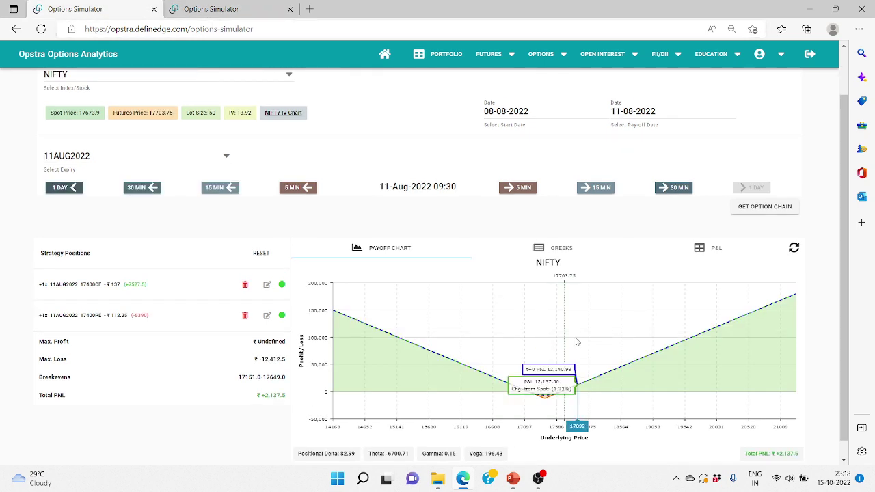
click(219, 10)
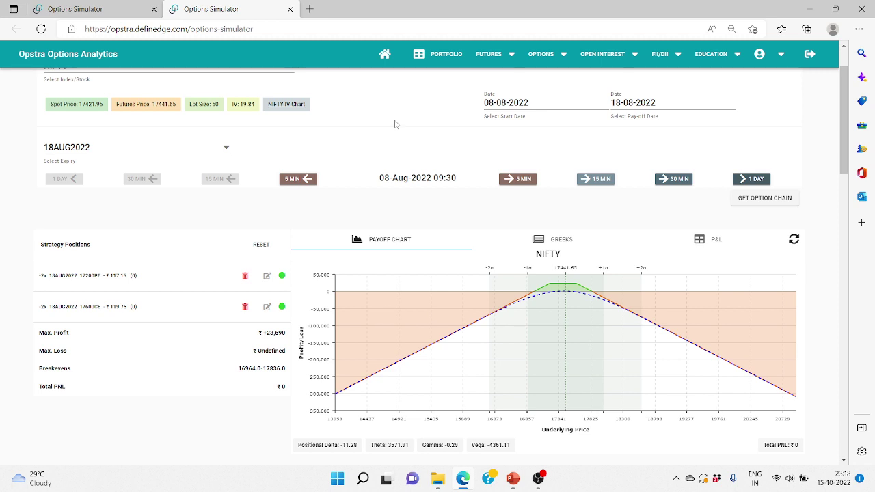
click(748, 179)
click(750, 179)
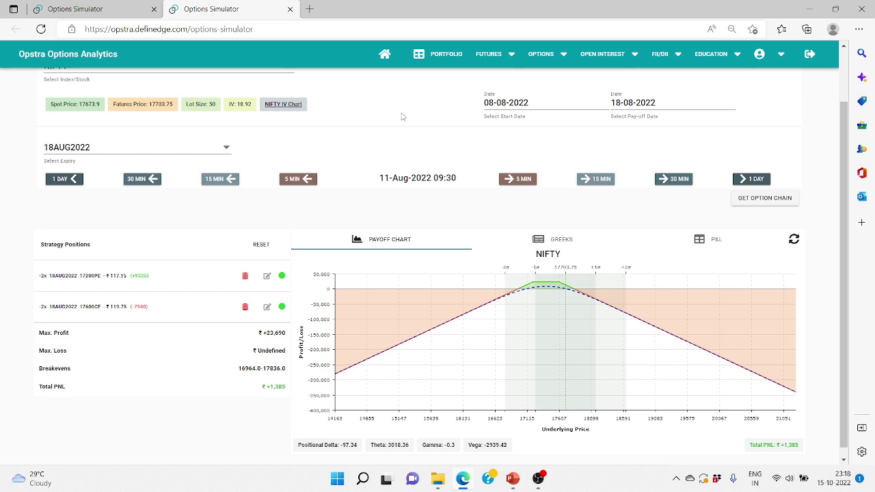
Step: Switch to the PowerPoint slide show and compare the outcome with the 11th Aug row
key(alt+Tab)
key(alt+Tab)
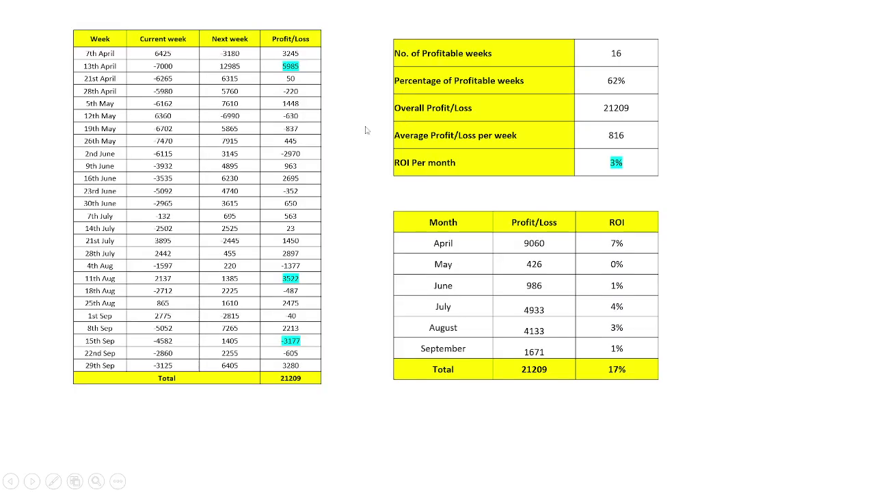